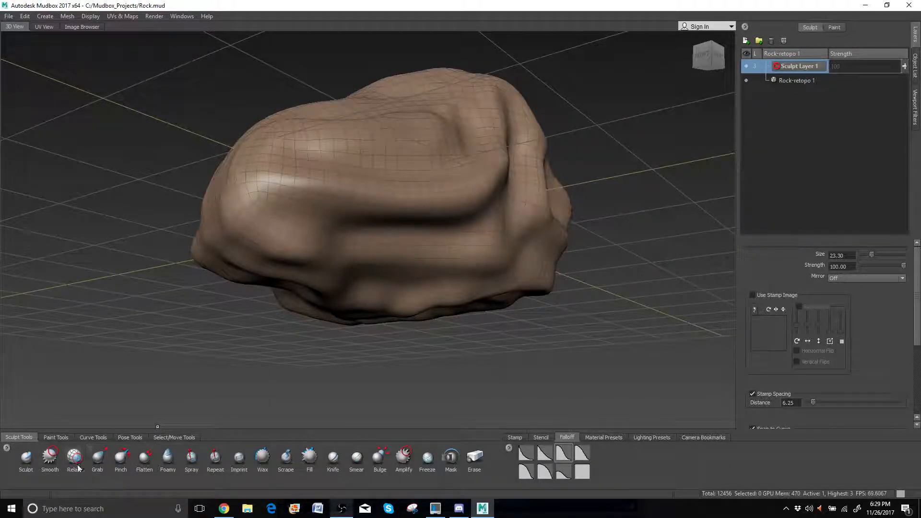
Choose the Flatten sculpting tool and turn off the wireframe display on the rock.
left_click(145, 459)
left_click_drag(408, 193, 331, 226, "alt")
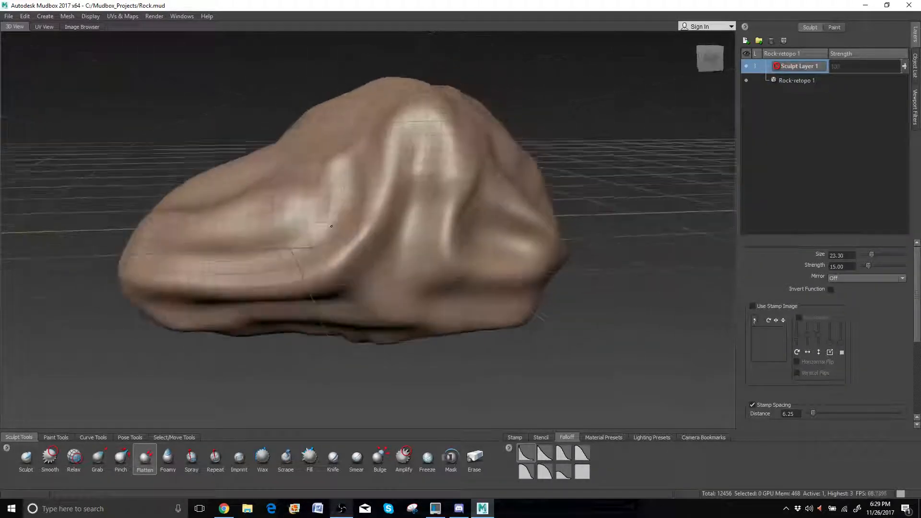
right_click_drag(331, 226, 309, 216, "alt")
left_click_drag(308, 216, 451, 249, "alt")
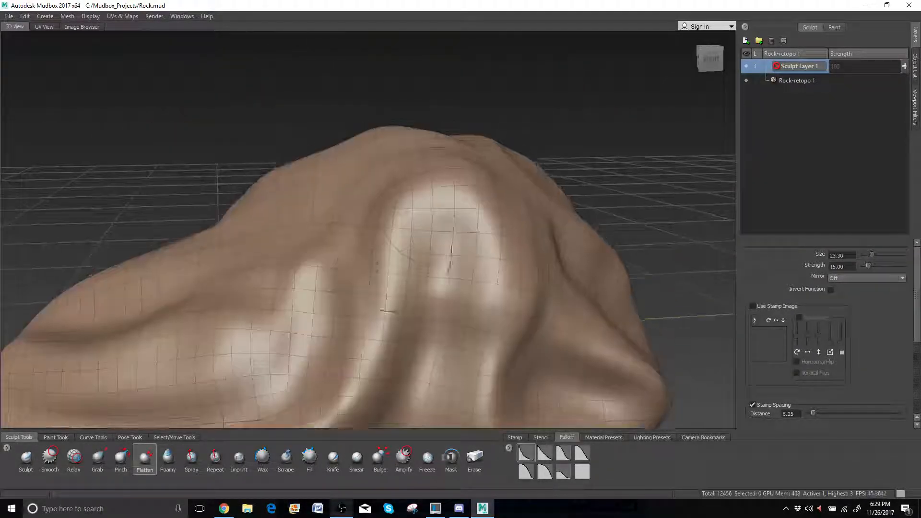
left_click_drag(366, 257, 376, 238, "alt")
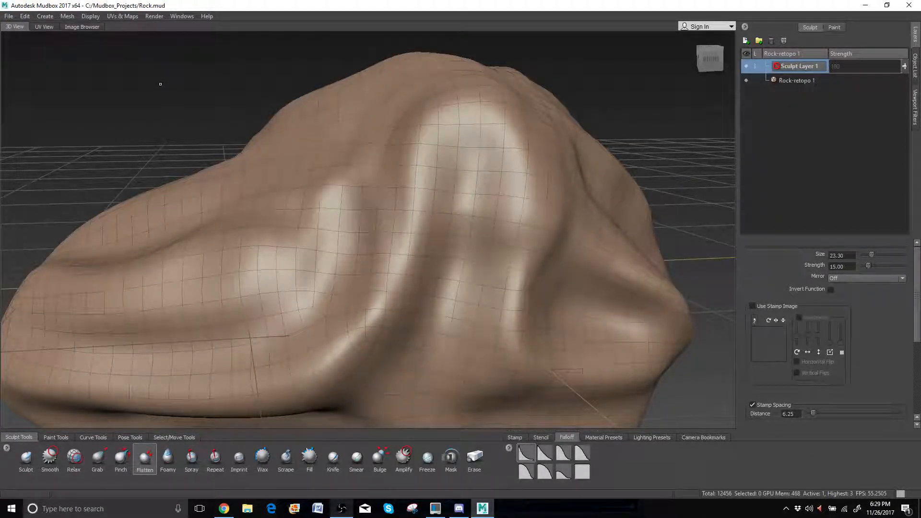
left_click(68, 17)
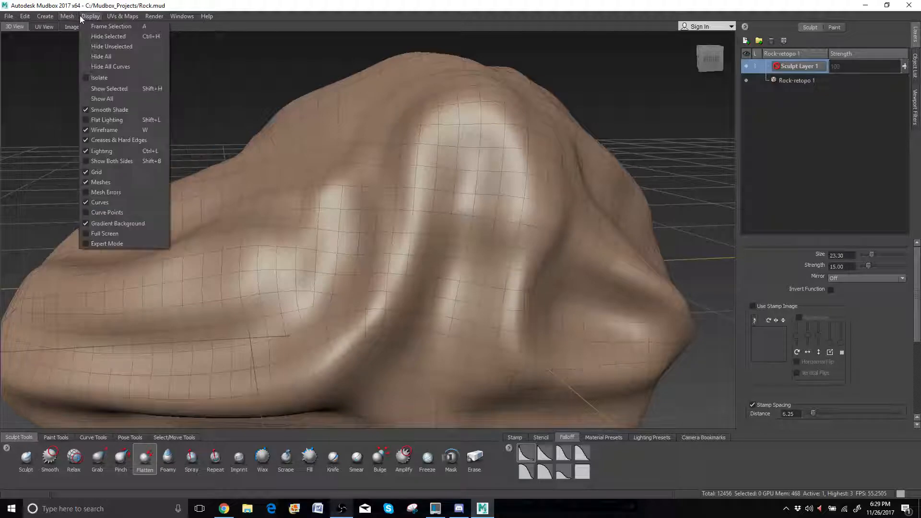
left_click(97, 129)
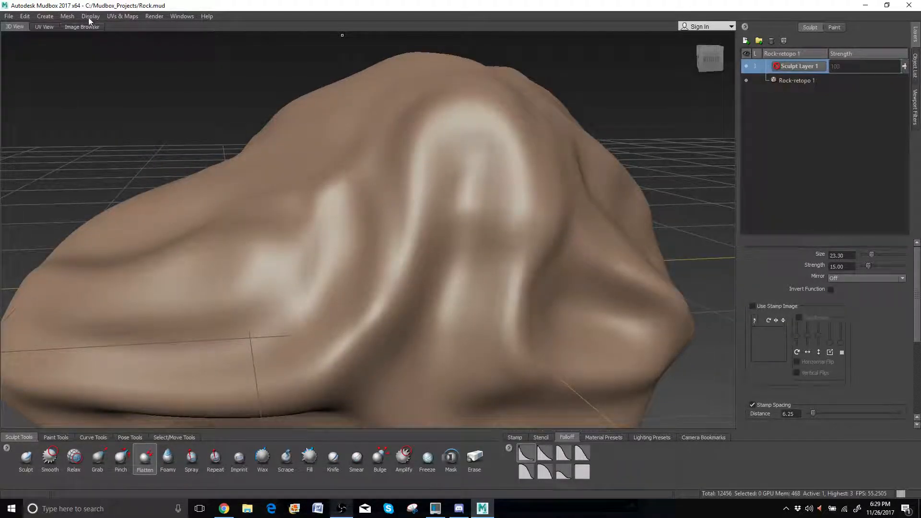
Step the rock mesh up to its highest subdivision level, level 3.
left_click(88, 18)
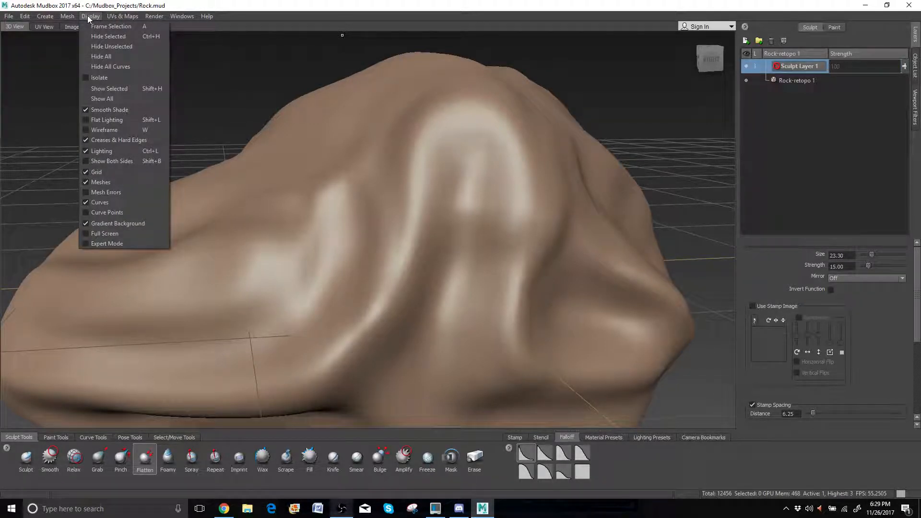
mouse_move(76, 19)
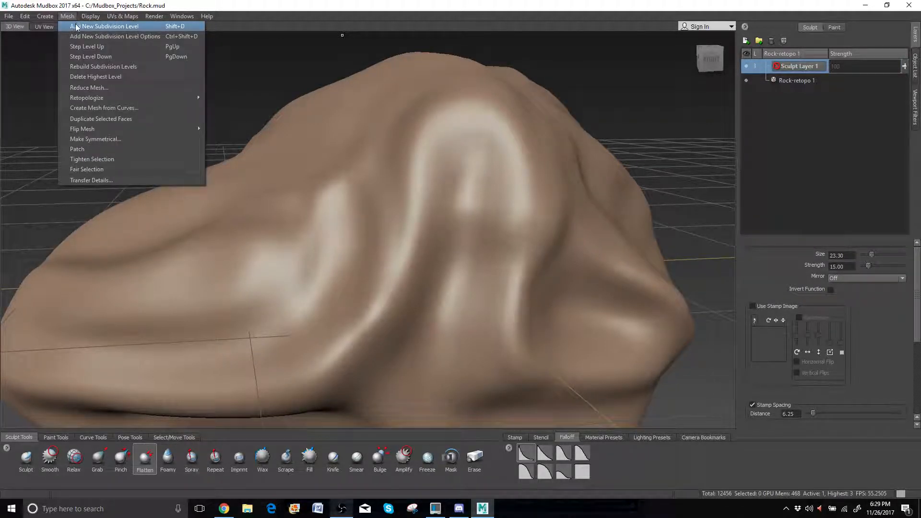
left_click(85, 49)
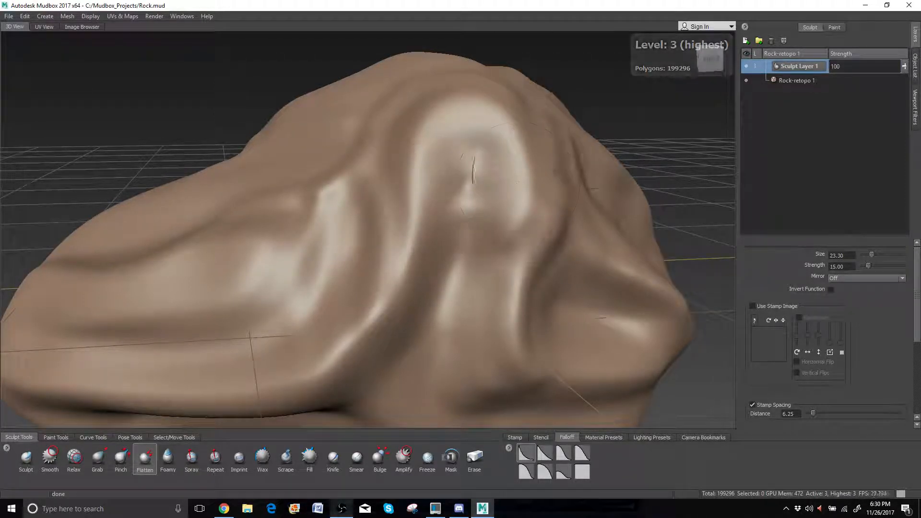
Rename the rock's existing sculpt layer as Base_Sculpt.
middle_click_drag(385, 284, 408, 180, "alt")
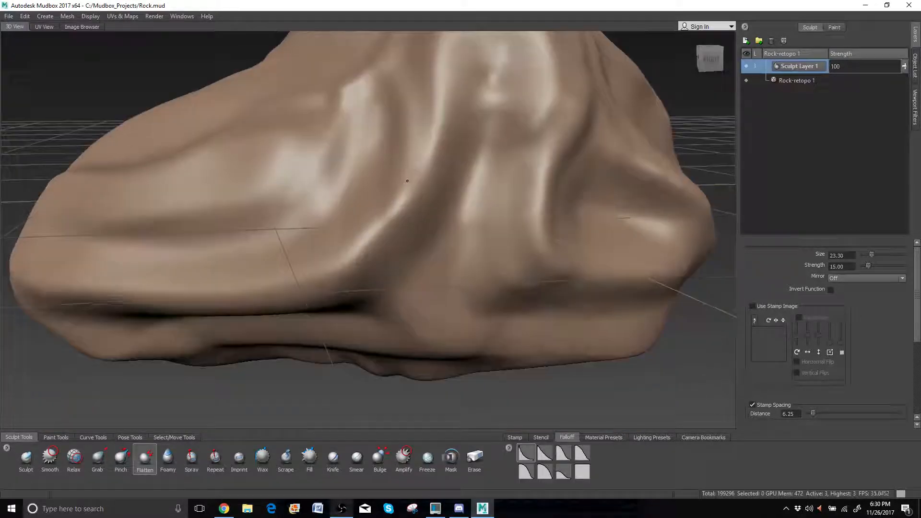
left_click_drag(471, 188, 486, 186, "alt")
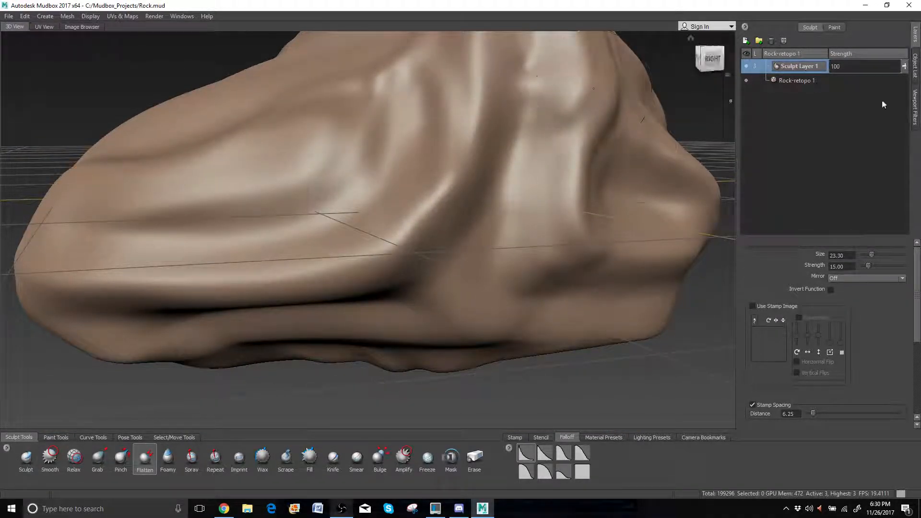
double_click(813, 66)
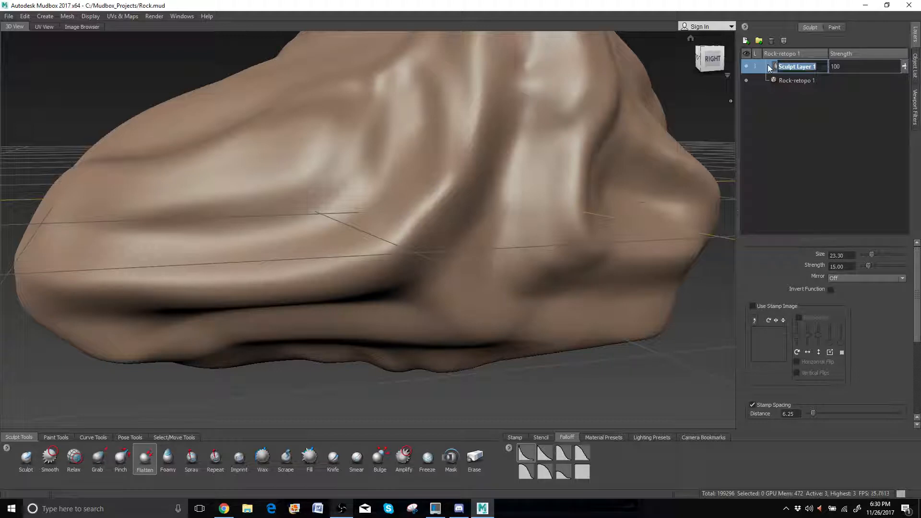
type("Base_Sculpt")
key("Return")
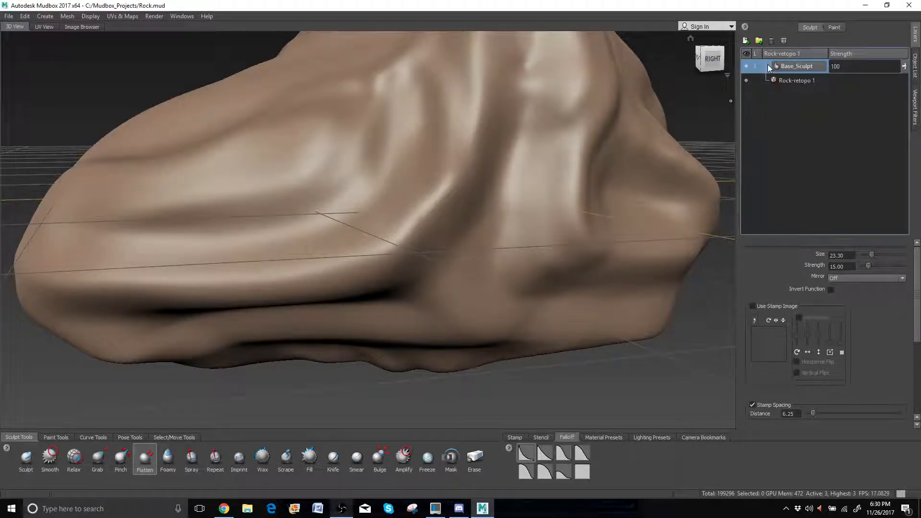
Add a new subdivision level to the rock and create a sculpt layer named Detail_Pass1.
left_click_drag(304, 208, 360, 247, "alt")
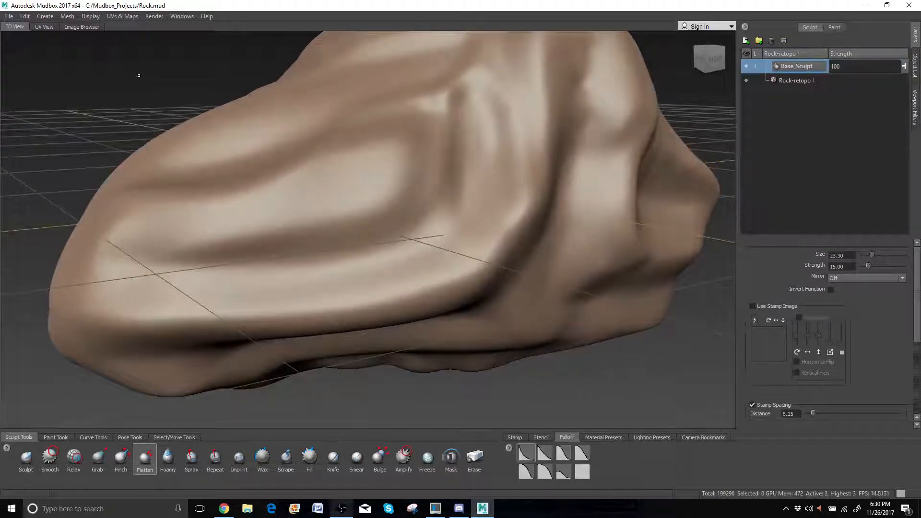
left_click(92, 16)
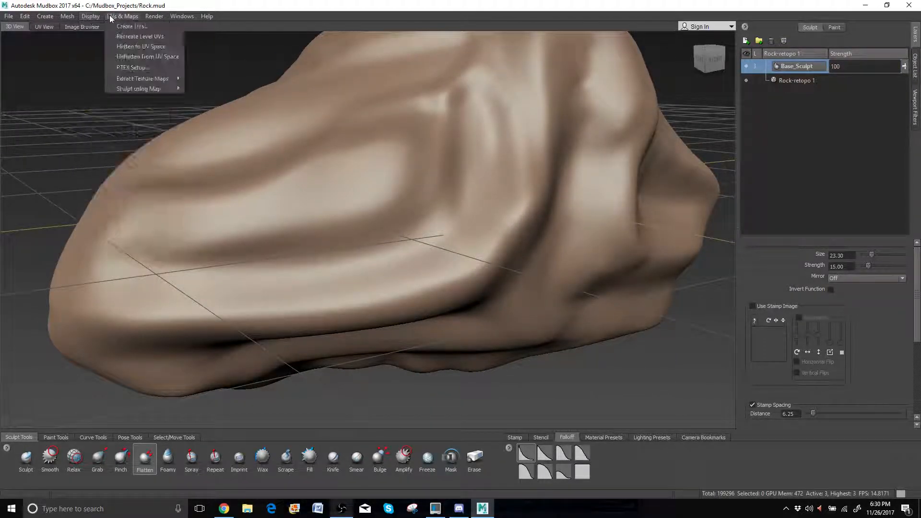
mouse_move(75, 18)
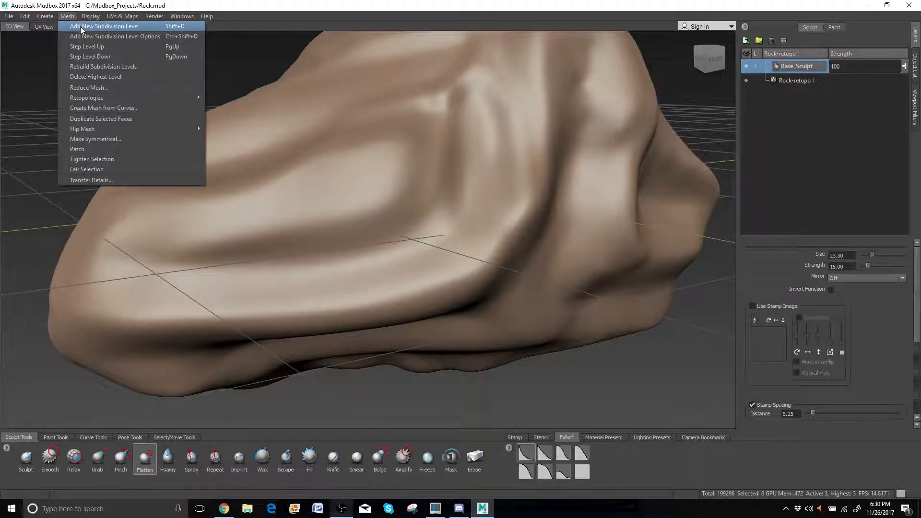
left_click(80, 29)
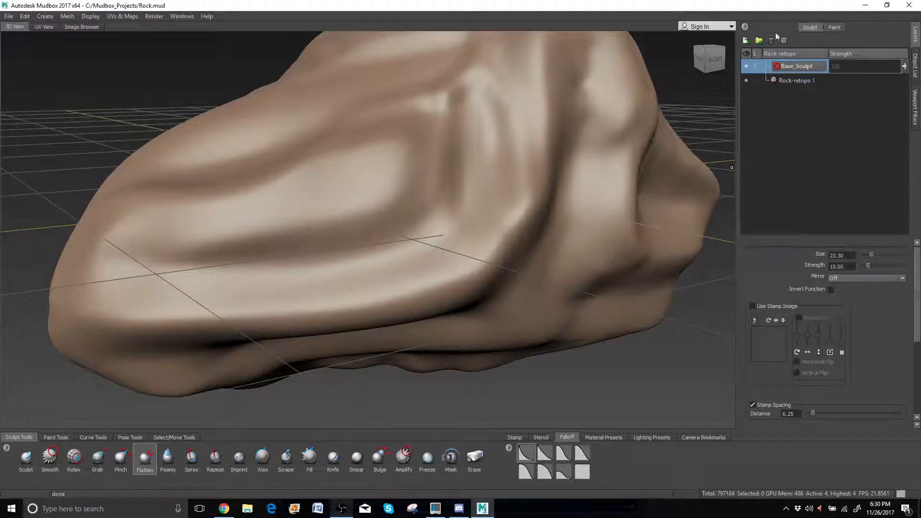
left_click(746, 42)
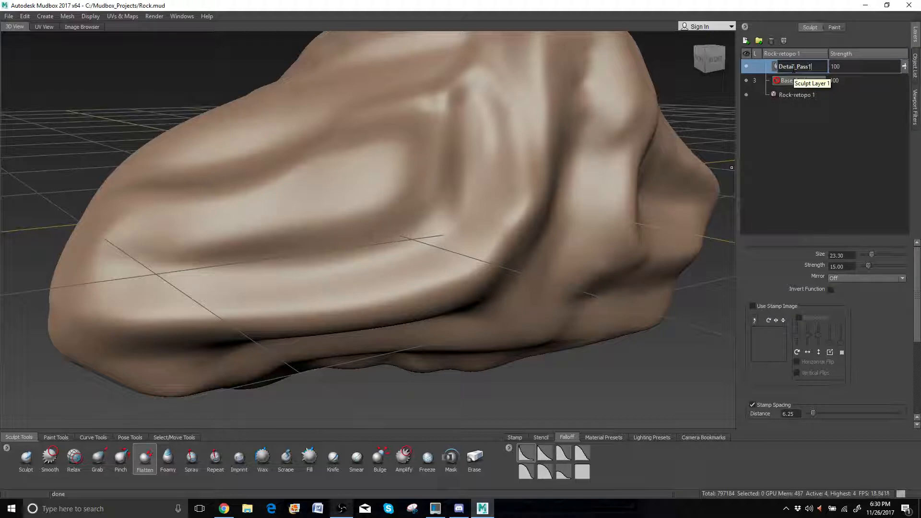
key("Return")
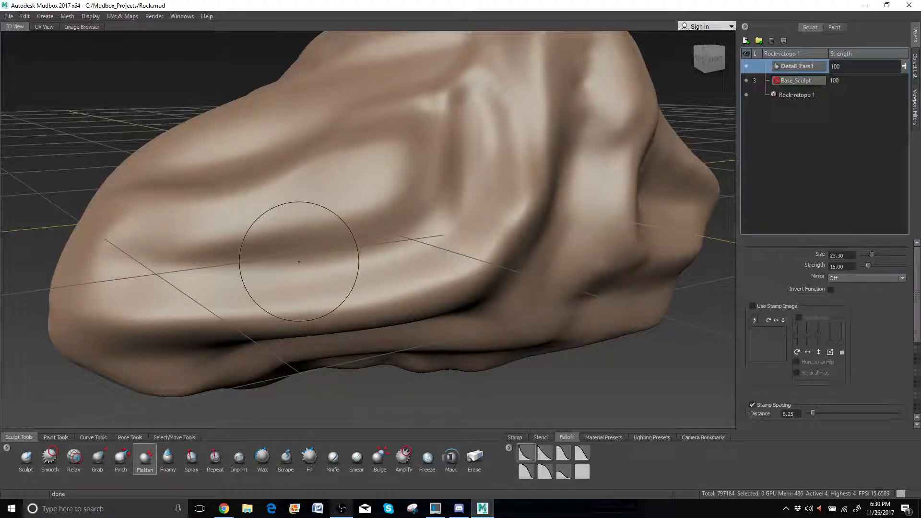
Set the Flatten brush size to 37.99 and lightly flatten the ridges on the rock's long side.
mouse_move(291, 283)
left_mouse_down("alt")
mouse_move(309, 274)
mouse_move(288, 216)
mouse_move(188, 420)
left_mouse_up("alt")
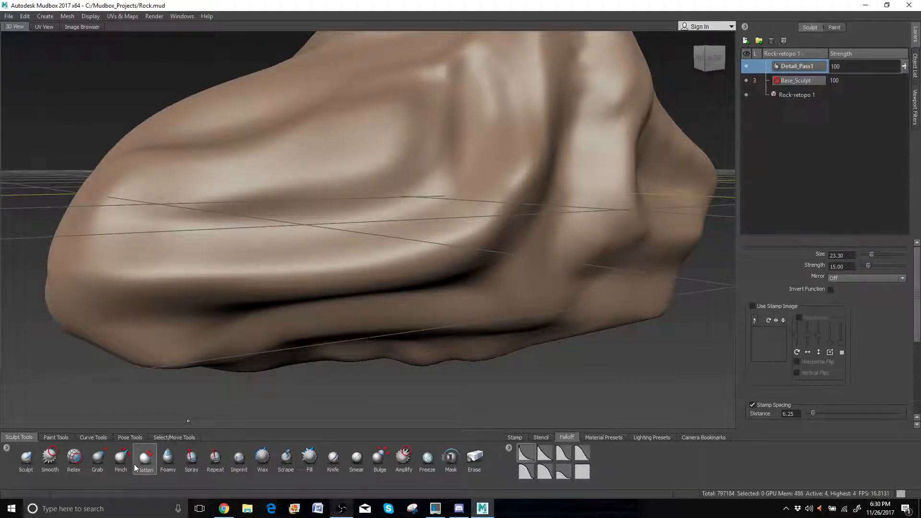
mouse_move(448, 205)
left_mouse_down("alt")
mouse_move(390, 216)
mouse_move(371, 263)
mouse_move(439, 126)
left_mouse_up("alt")
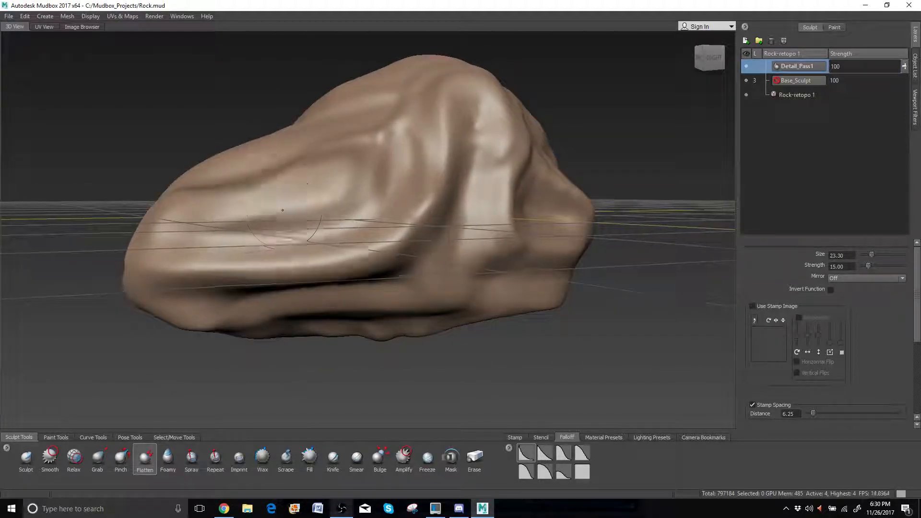
left_click_drag(283, 209, 197, 216, "alt")
mouse_move(439, 212)
left_mouse_down("alt")
mouse_move(323, 211)
mouse_move(343, 226)
left_mouse_up("alt")
key("b")
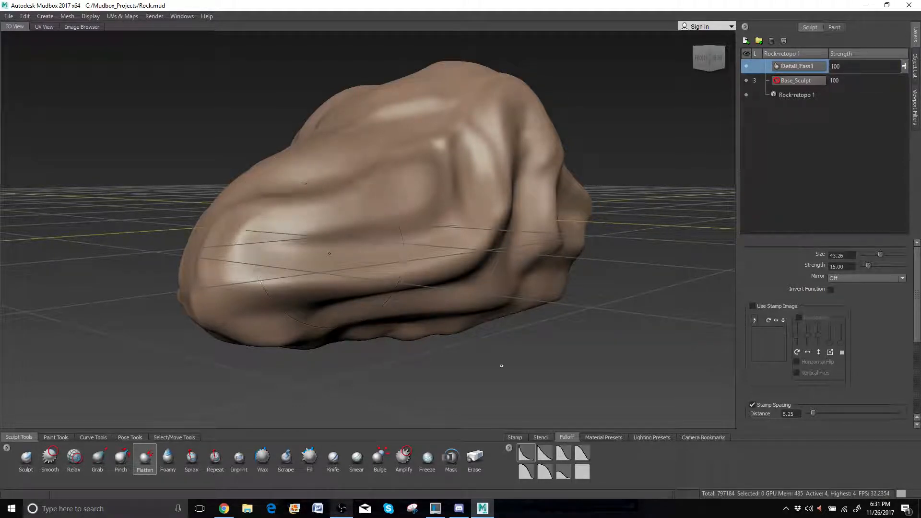
scroll(365, 248, "up", 2)
left_click_drag(478, 207, 470, 210, "alt")
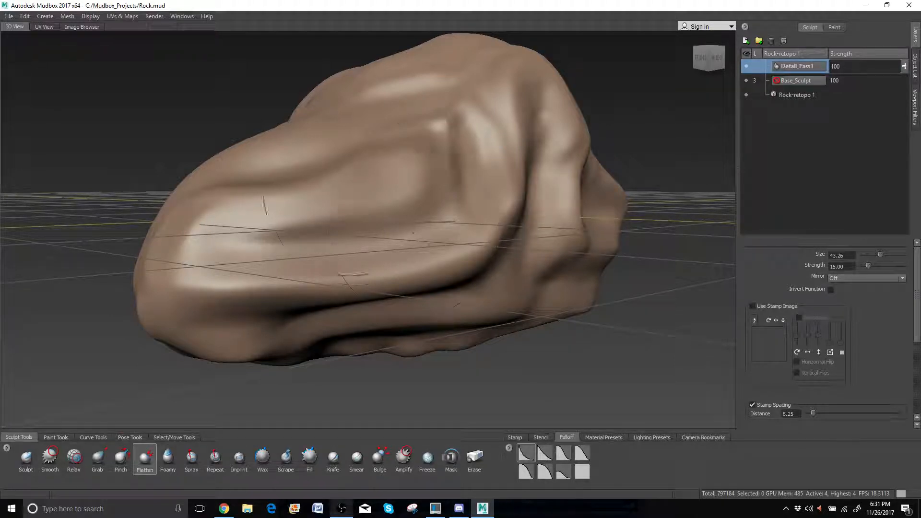
left_click_drag(350, 237, 364, 239, "alt")
scroll(364, 240, "up", 3)
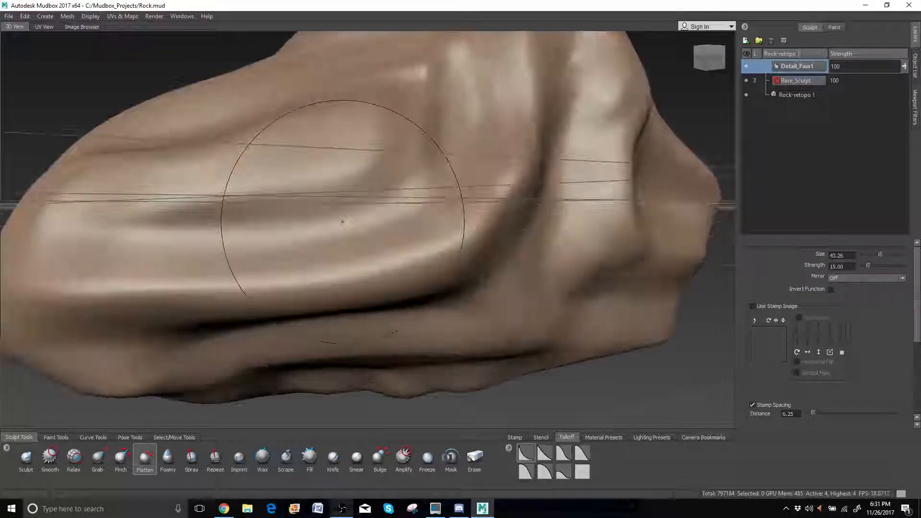
key("b")
left_click_drag(261, 222, 245, 221)
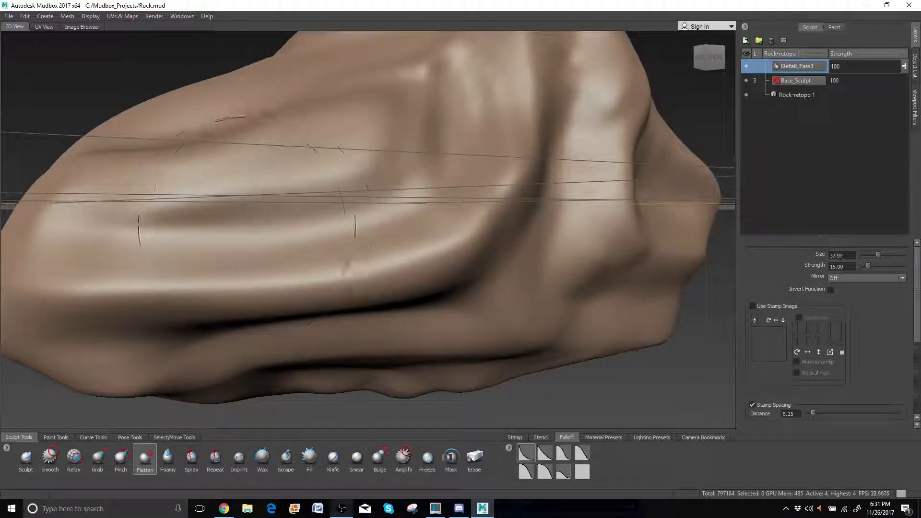
left_click_drag(113, 238, 116, 238)
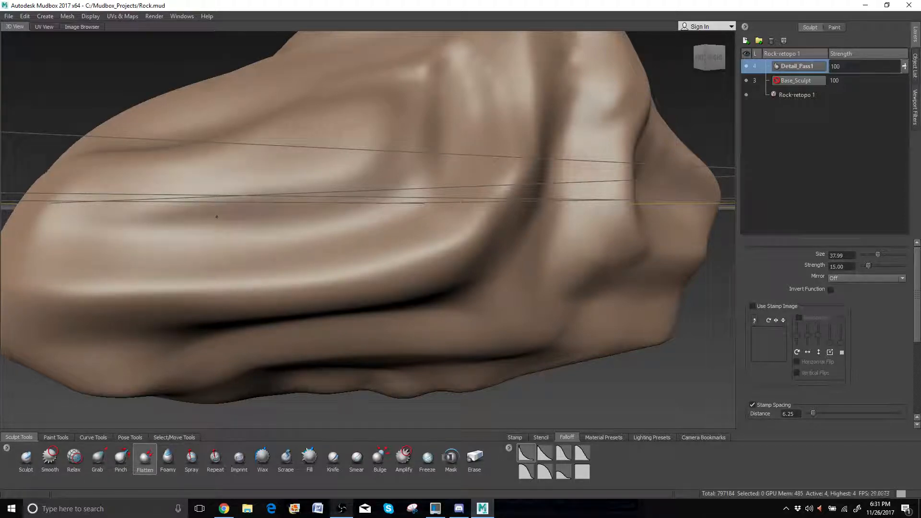
Set the Flatten strength to 98.90 and flatten the folds around the sides of the rock.
scroll(222, 171, "down", 5)
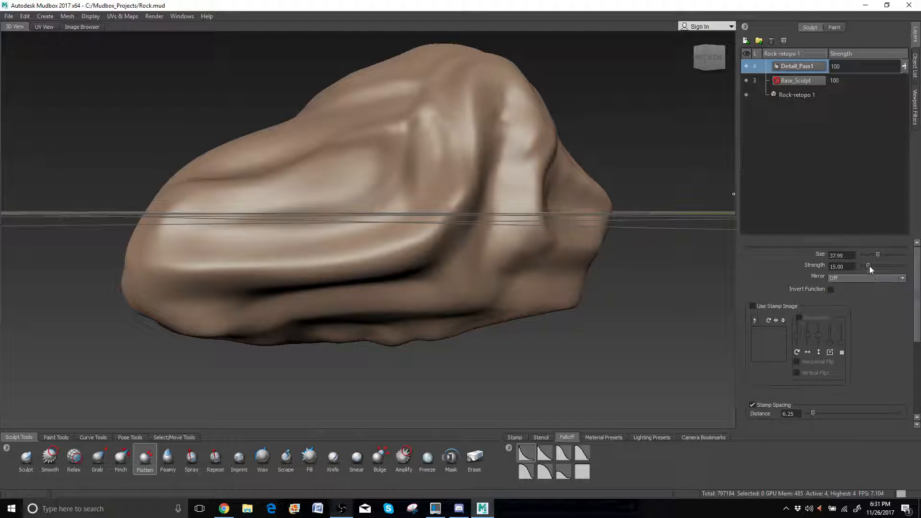
left_click_drag(869, 267, 904, 267)
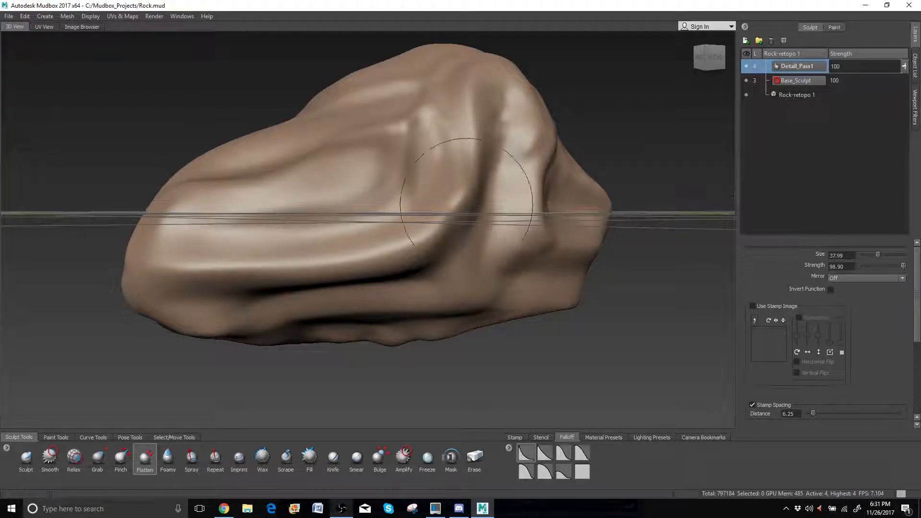
mouse_move(328, 192)
left_mouse_down()
mouse_move(273, 207)
mouse_move(241, 228)
mouse_move(387, 202)
mouse_move(370, 194)
mouse_move(278, 237)
mouse_move(217, 236)
mouse_move(444, 148)
mouse_move(462, 197)
mouse_move(326, 230)
mouse_move(422, 191)
mouse_move(413, 77)
mouse_move(415, 159)
mouse_move(403, 221)
mouse_move(416, 107)
mouse_move(394, 178)
mouse_move(294, 251)
mouse_move(289, 198)
left_mouse_up()
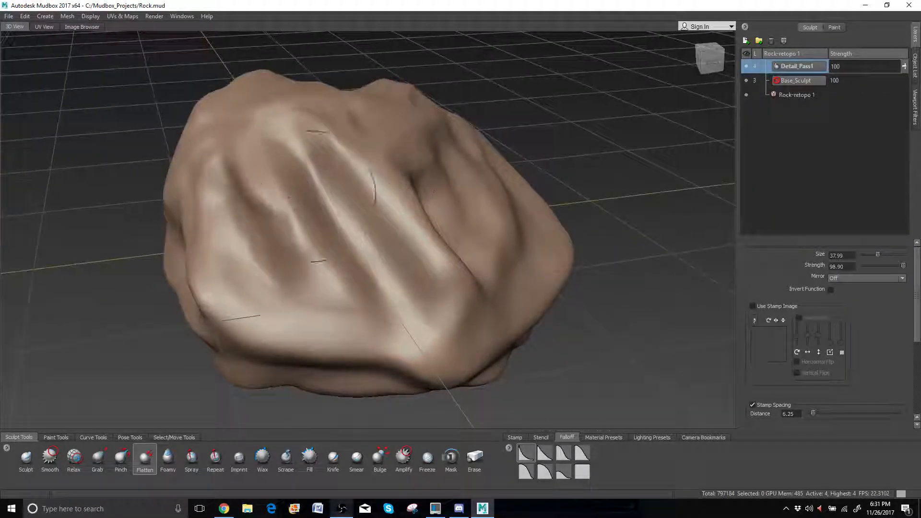
mouse_move(296, 134)
left_mouse_down()
mouse_move(307, 177)
mouse_move(417, 350)
left_mouse_up()
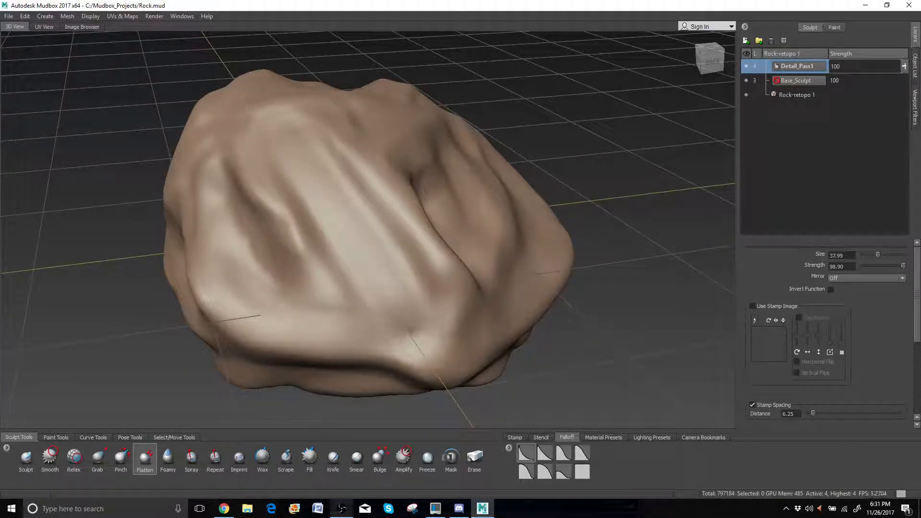
mouse_move(396, 268)
left_mouse_down("alt")
mouse_move(370, 254)
mouse_move(288, 312)
mouse_move(284, 293)
mouse_move(339, 270)
mouse_move(347, 249)
left_mouse_up("alt")
mouse_move(216, 204)
left_mouse_down()
mouse_move(350, 194)
mouse_move(364, 230)
mouse_move(269, 230)
mouse_move(192, 216)
mouse_move(413, 179)
mouse_move(288, 211)
mouse_move(364, 201)
left_mouse_up()
mouse_move(231, 254)
left_mouse_down("alt")
mouse_move(216, 226)
mouse_move(377, 203)
mouse_move(307, 230)
left_mouse_up("alt")
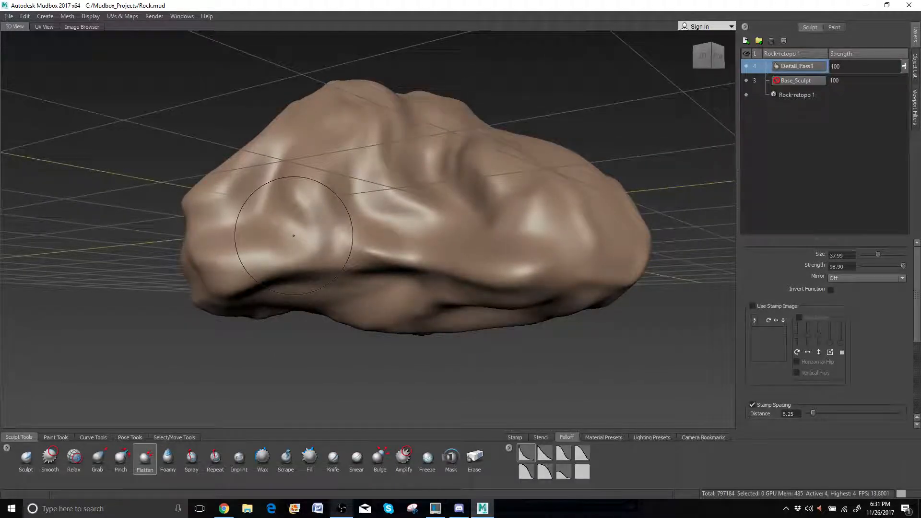
Set the stamp spacing distance to 1 and flatten broad planes down the rock's folded side and sloping end.
left_click_drag(350, 205, 365, 216, "alt")
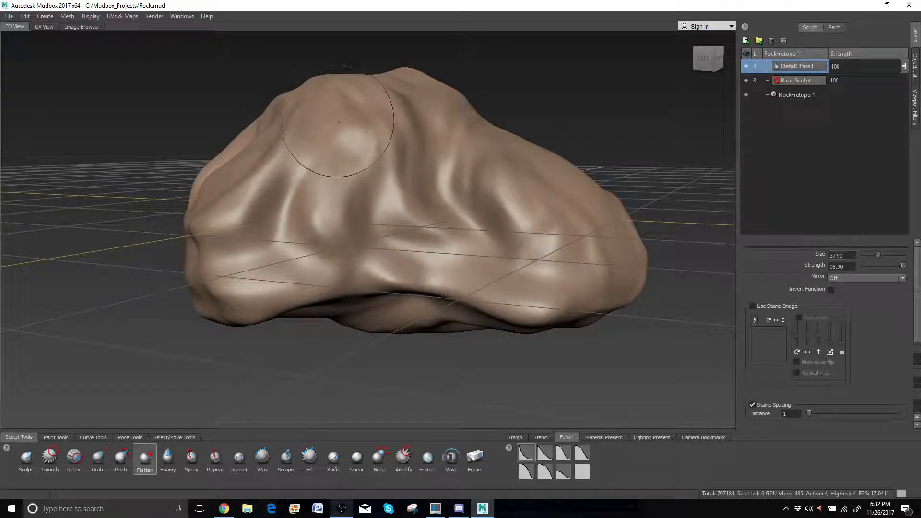
left_click_drag(339, 127, 288, 259)
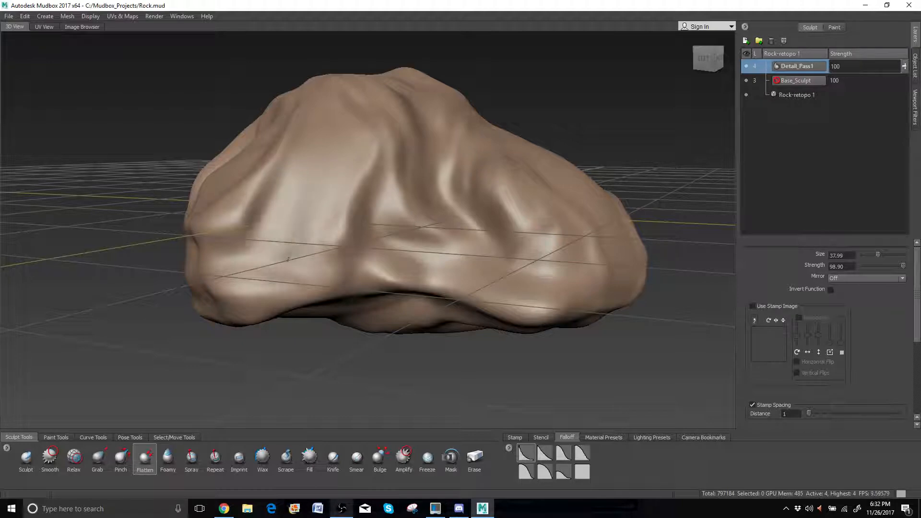
left_click_drag(451, 192, 398, 239, "alt")
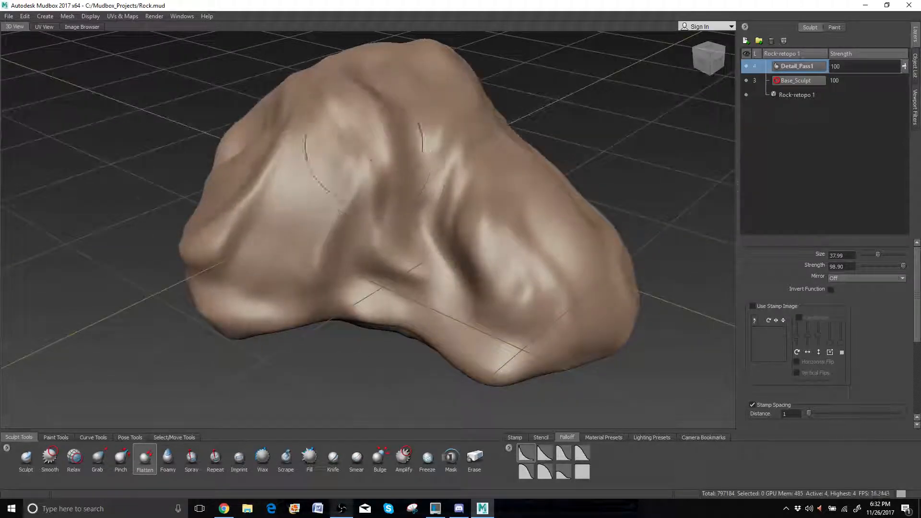
mouse_move(365, 139)
left_mouse_down()
mouse_move(392, 196)
mouse_move(463, 292)
mouse_move(427, 271)
mouse_move(331, 267)
left_mouse_up()
left_click_drag(463, 230, 429, 195, "alt")
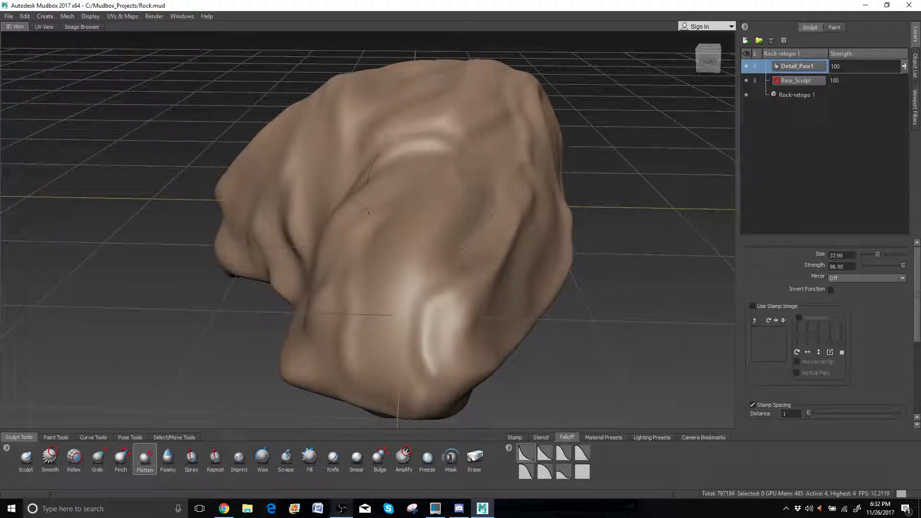
mouse_move(381, 277)
left_mouse_down()
mouse_move(398, 245)
mouse_move(475, 173)
left_mouse_up()
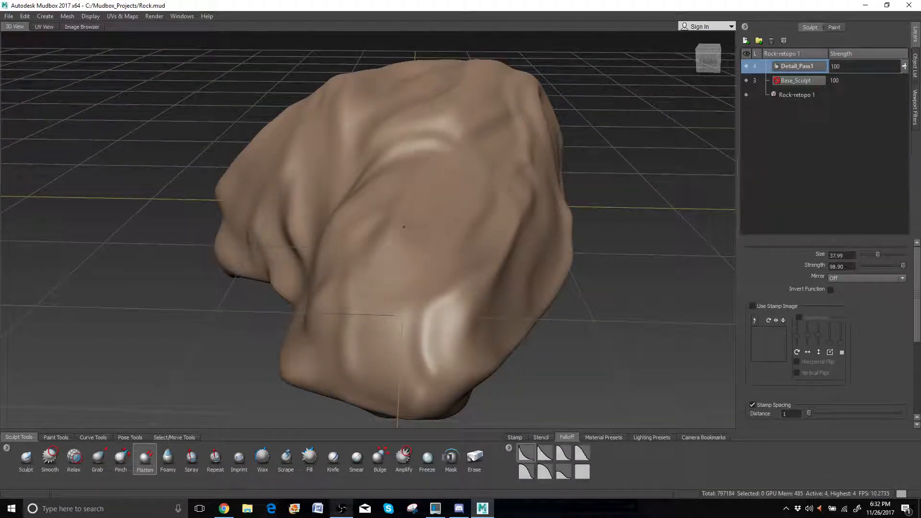
Flatten the remaining bulges and folds around the rock's lower flank and upper side into planar faces.
mouse_move(403, 226)
left_mouse_down()
mouse_move(332, 293)
mouse_move(360, 370)
left_mouse_up()
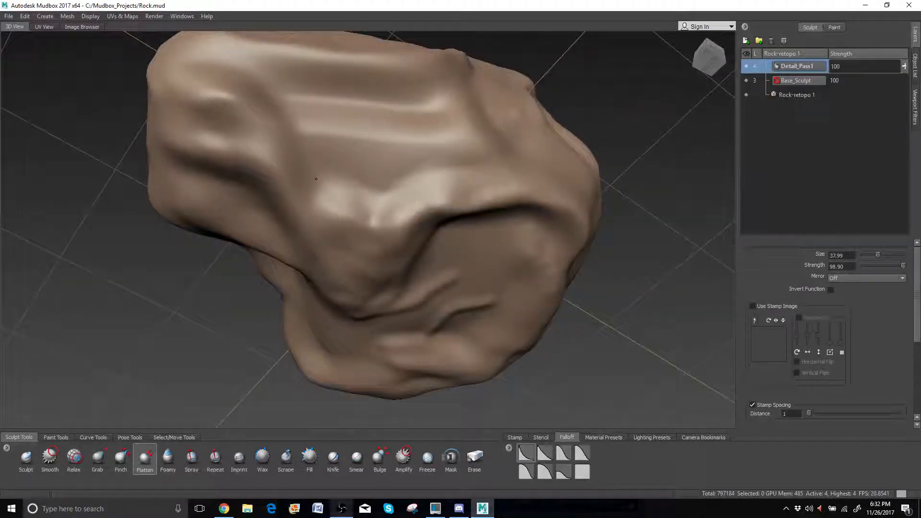
left_click_drag(394, 262, 355, 169)
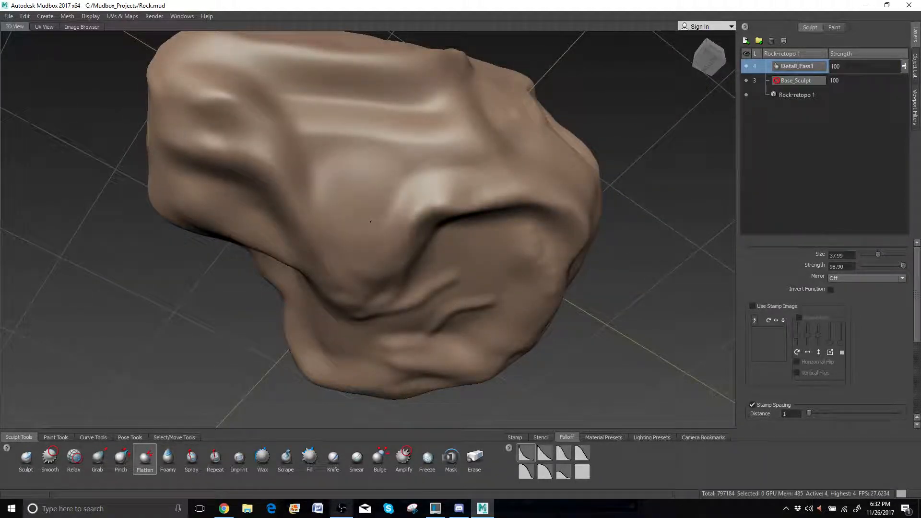
mouse_move(372, 221)
left_mouse_down()
mouse_move(411, 185)
mouse_move(485, 152)
mouse_move(323, 224)
mouse_move(440, 148)
mouse_move(304, 401)
mouse_move(441, 44)
mouse_move(361, 166)
mouse_move(344, 150)
mouse_move(455, 187)
mouse_move(381, 263)
mouse_move(381, 252)
mouse_move(444, 210)
mouse_move(493, 215)
left_mouse_up()
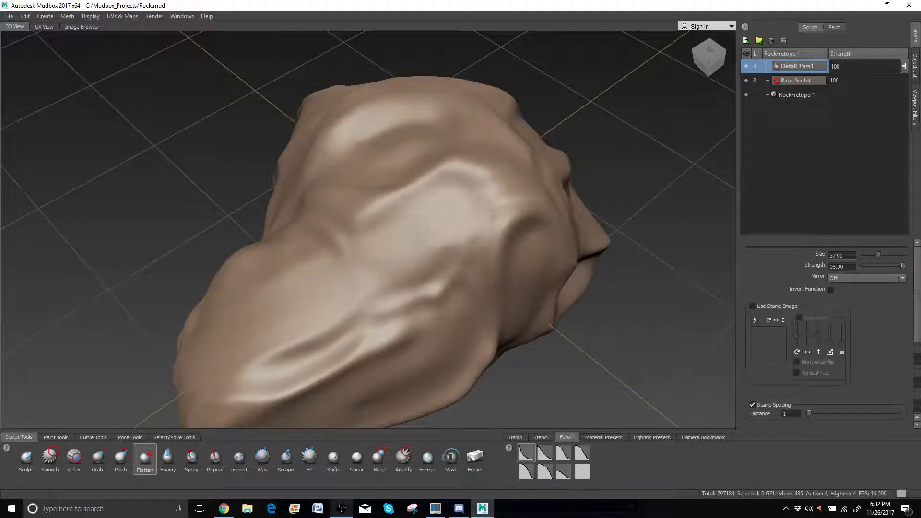
mouse_move(461, 254)
left_mouse_down()
mouse_move(366, 266)
mouse_move(357, 219)
mouse_move(435, 245)
mouse_move(489, 168)
mouse_move(529, 150)
mouse_move(439, 156)
mouse_move(414, 170)
left_mouse_up()
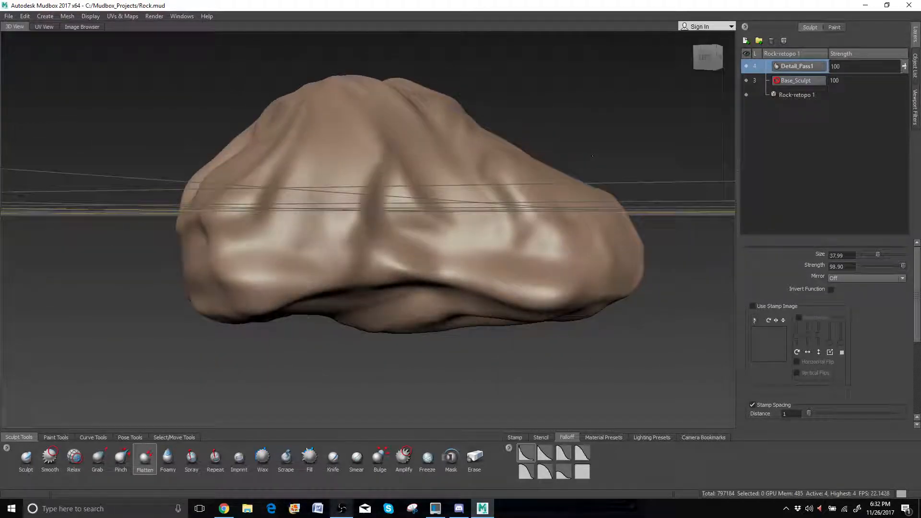
Reduce the Flatten brush size to 7.19 for finer work on the rock's long folded side.
right_click_drag(413, 170, 427, 150, "alt")
mouse_move(427, 150)
left_mouse_down("alt")
mouse_move(423, 248)
mouse_move(230, 223)
mouse_move(292, 221)
mouse_move(350, 249)
mouse_move(268, 274)
mouse_move(186, 214)
mouse_move(216, 213)
mouse_move(270, 235)
mouse_move(273, 226)
left_mouse_up("alt")
mouse_move(324, 175)
left_mouse_down("alt")
mouse_move(297, 230)
mouse_move(236, 216)
mouse_move(299, 209)
left_mouse_up("alt")
key("b")
mouse_move(422, 158)
left_mouse_down("alt")
mouse_move(370, 205)
mouse_move(301, 221)
mouse_move(350, 202)
mouse_move(327, 133)
mouse_move(276, 243)
mouse_move(278, 264)
mouse_move(298, 281)
mouse_move(274, 307)
mouse_move(299, 324)
mouse_move(351, 301)
mouse_move(349, 281)
left_mouse_up("alt")
mouse_move(343, 355)
left_mouse_down("alt")
mouse_move(304, 282)
mouse_move(312, 206)
mouse_move(336, 144)
mouse_move(346, 181)
mouse_move(336, 144)
mouse_move(268, 120)
left_mouse_up("alt")
middle_click_drag(332, 104, 311, 172, "alt")
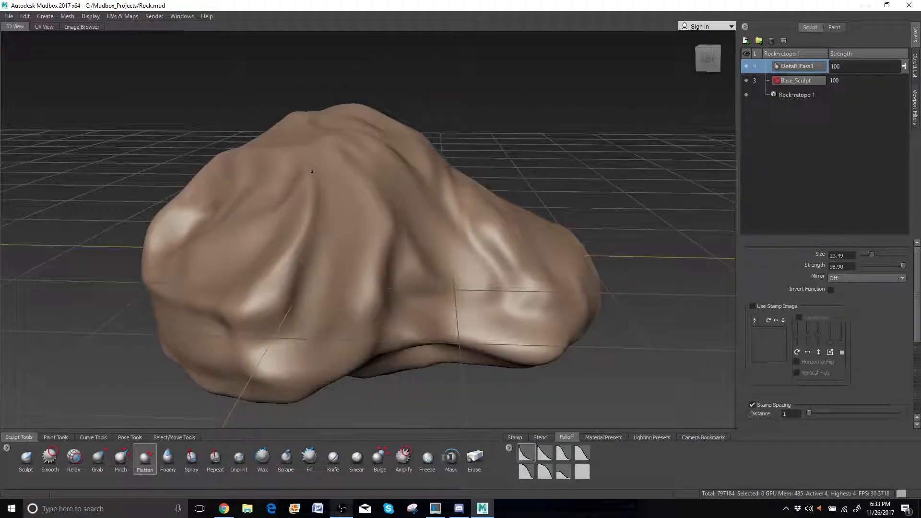
key("b")
left_click_drag(331, 134, 309, 134)
scroll(331, 250, "down", 1)
scroll(332, 250, "up", 2)
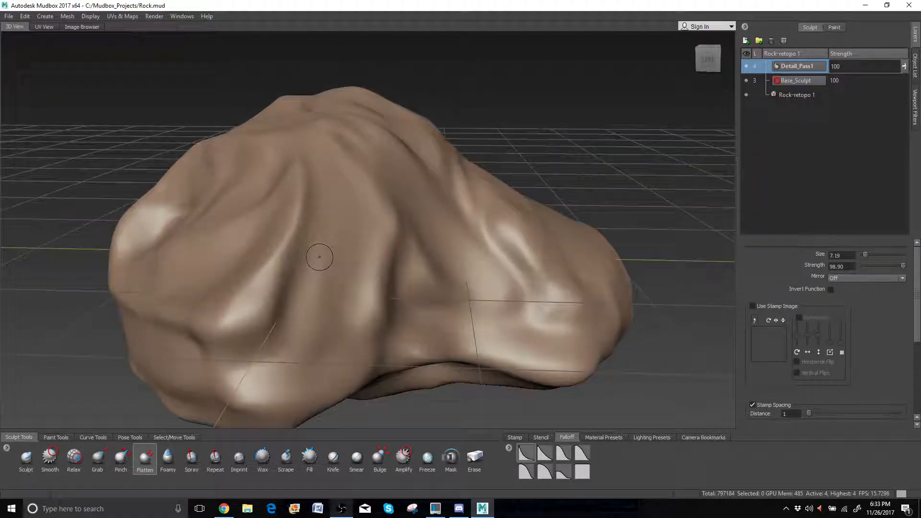
scroll(319, 257, "up", 2)
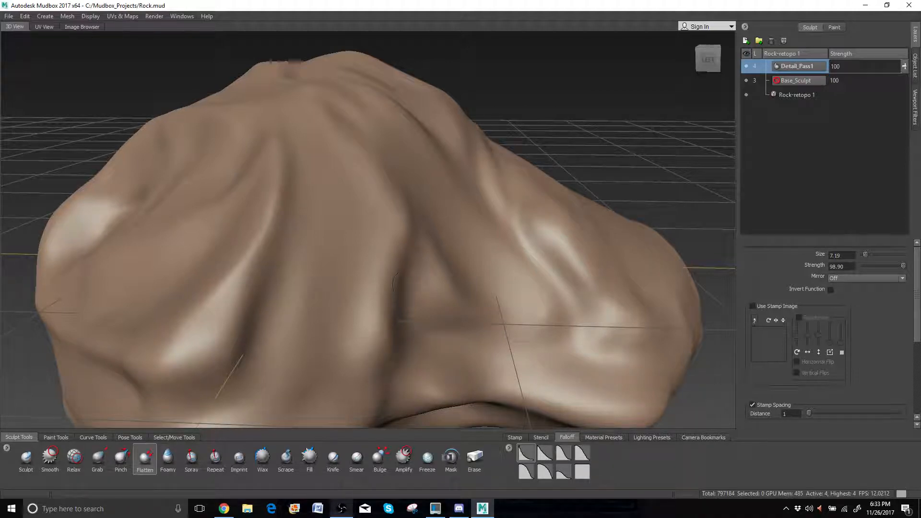
Set up the Knife brush with its stamp image off, size 1.55 and strength 2.30, and undo the trial stroke.
left_click(337, 456)
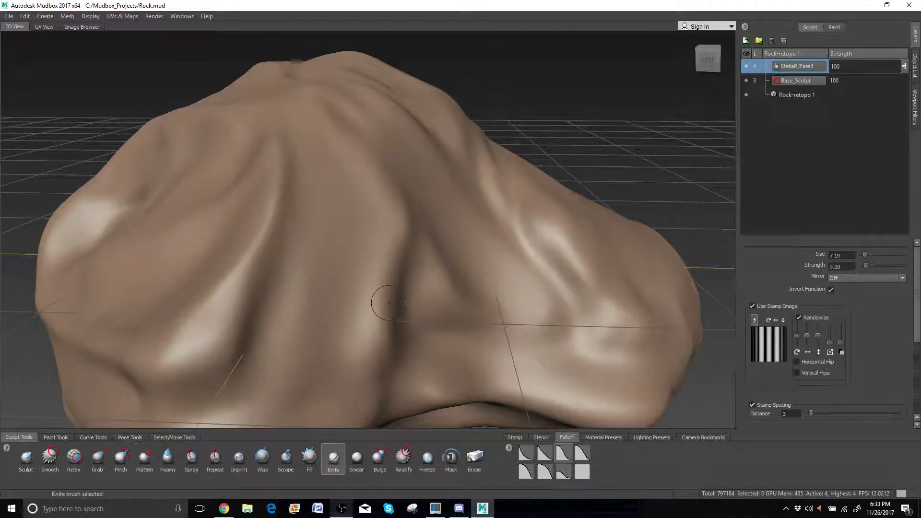
left_click_drag(389, 303, 727, 339, "alt")
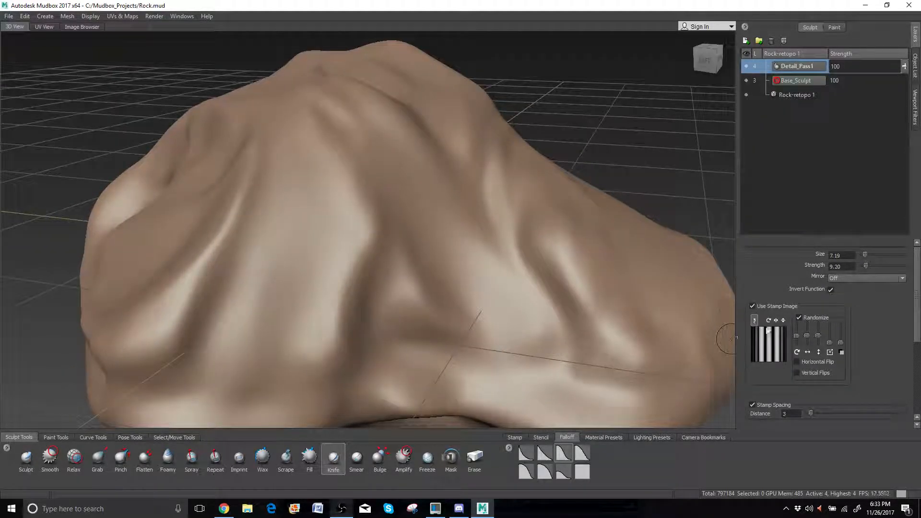
left_click(753, 307)
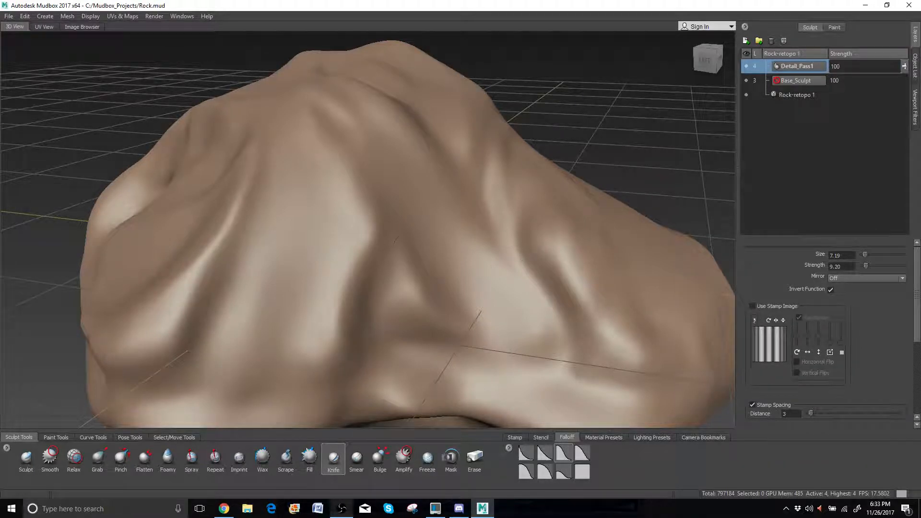
key("b")
left_click_drag(359, 191, 351, 197)
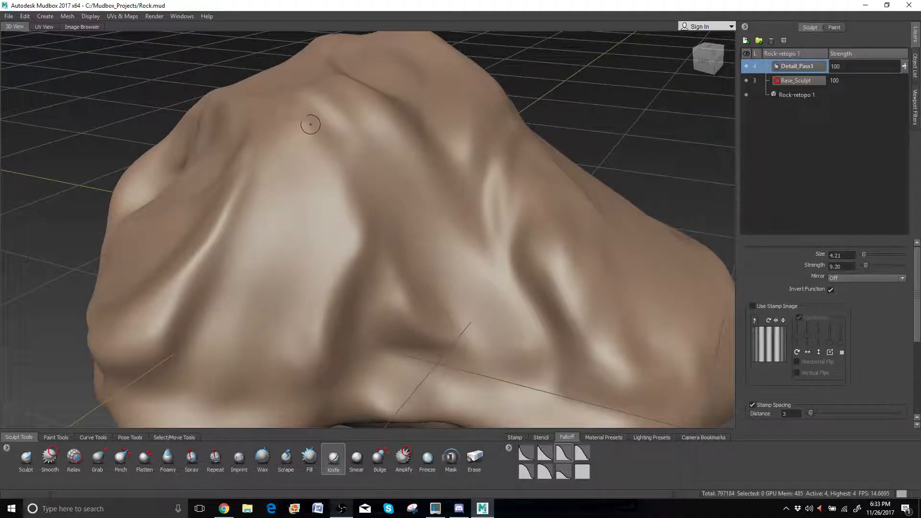
mouse_move(310, 116)
left_mouse_down()
mouse_move(360, 176)
mouse_move(365, 205)
mouse_move(496, 218)
mouse_move(474, 234)
left_mouse_up()
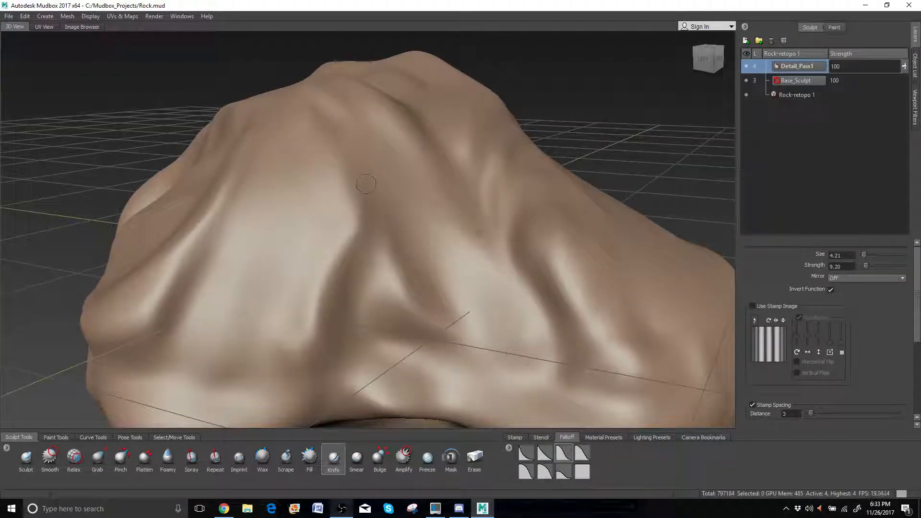
key("b")
mouse_move(366, 188)
left_mouse_down()
mouse_move(361, 235)
mouse_move(317, 249)
left_mouse_up()
key("ctrl+z")
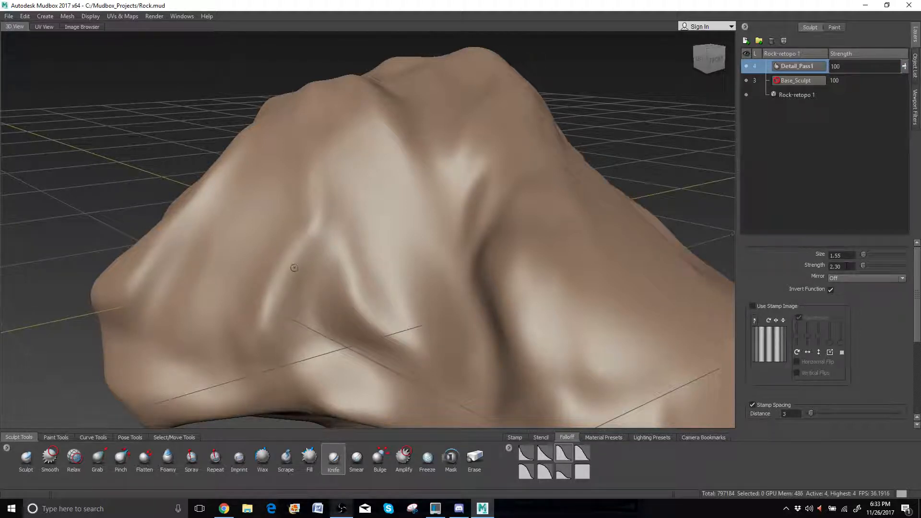
Carve two thin branching cracks into the long folded side, one on the middle fold and one higher near the peak.
mouse_move(312, 237)
left_mouse_down()
mouse_move(280, 299)
mouse_move(335, 250)
mouse_move(343, 274)
left_mouse_up()
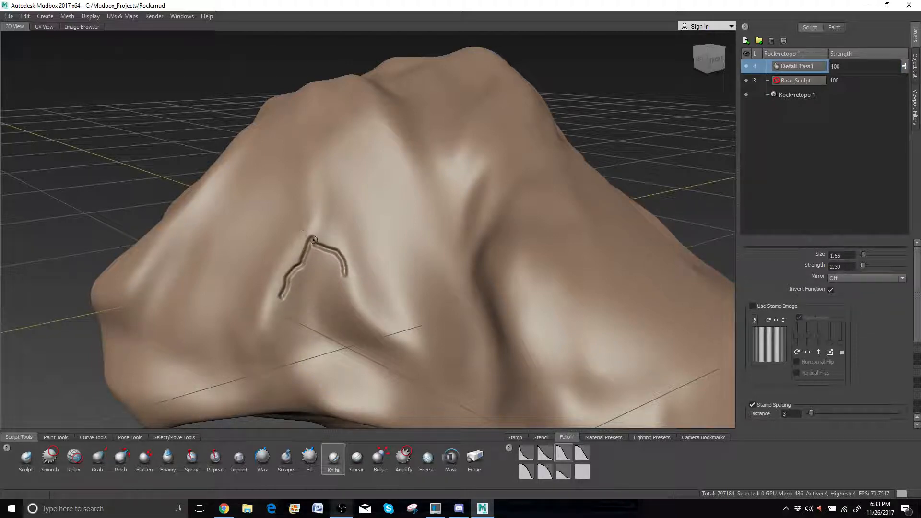
left_click_drag(322, 355, 348, 293, "alt")
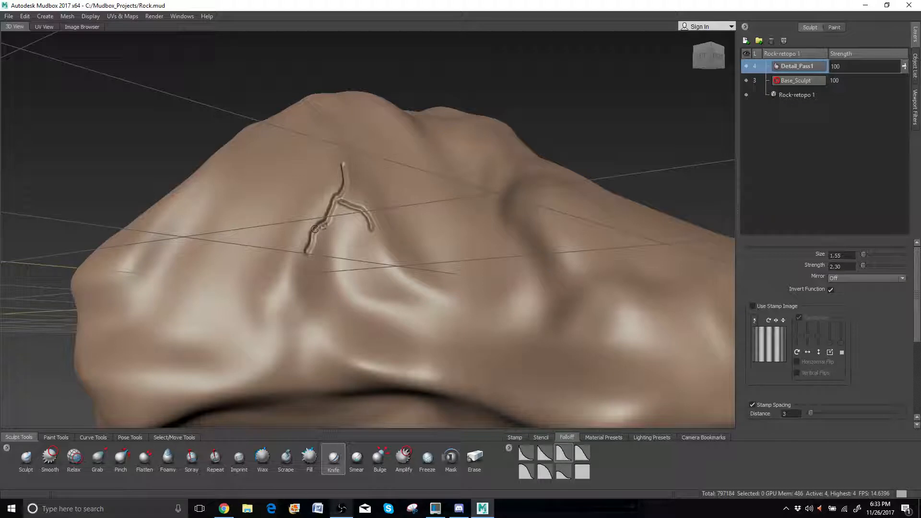
mouse_move(314, 229)
left_mouse_down()
mouse_move(337, 243)
mouse_move(360, 294)
mouse_move(366, 290)
left_mouse_up()
mouse_move(382, 116)
left_mouse_down()
mouse_move(434, 176)
mouse_move(420, 196)
mouse_move(381, 139)
left_mouse_up()
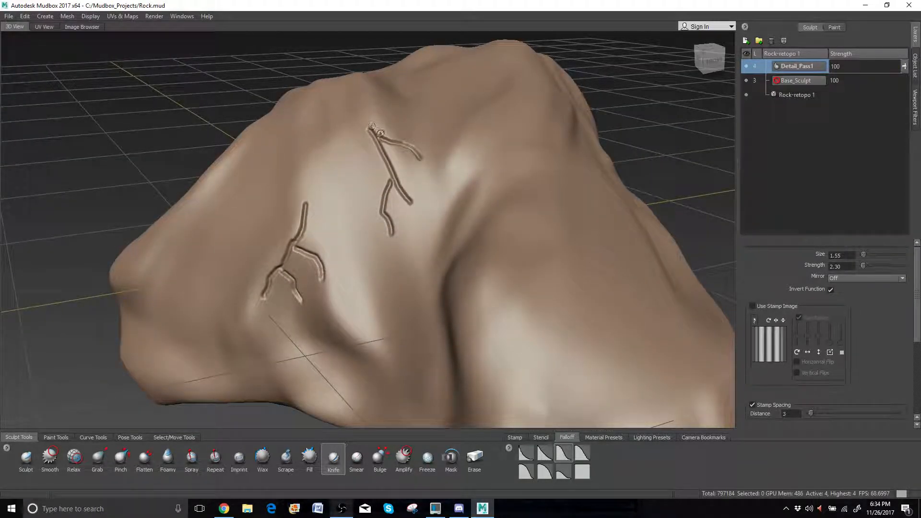
mouse_move(377, 131)
left_mouse_down()
mouse_move(361, 117)
mouse_move(359, 93)
left_mouse_up()
Carve two more forked cracks on the neighbouring folds of the long side, running down from below the peak.
left_click_drag(321, 194, 362, 160, "alt")
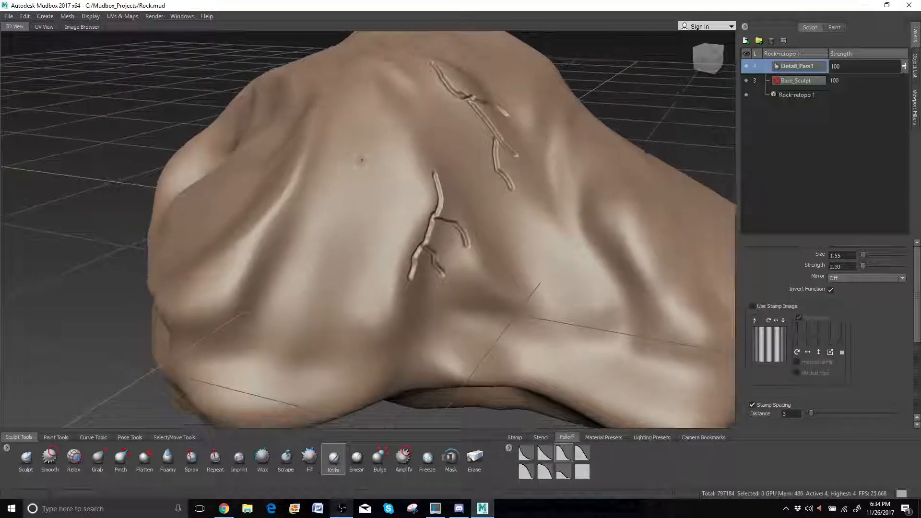
left_click_drag(346, 115, 312, 198)
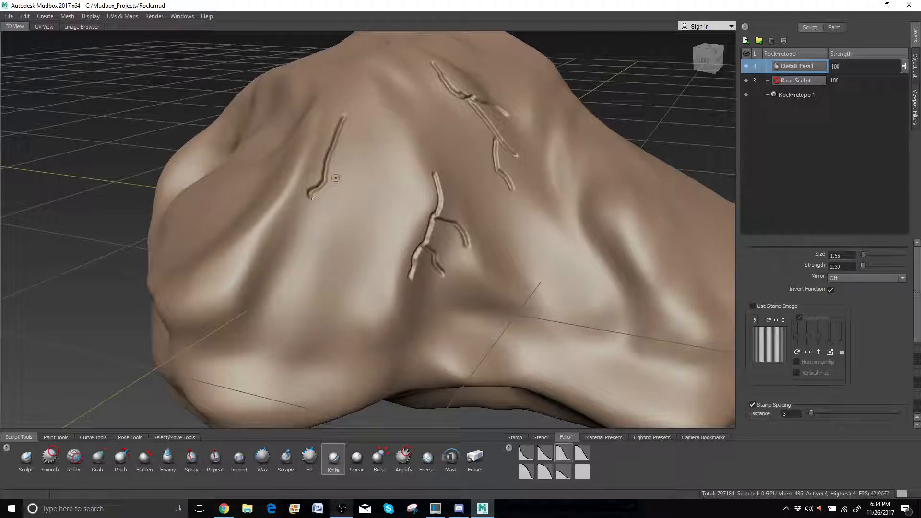
mouse_move(325, 160)
left_mouse_down()
mouse_move(352, 190)
mouse_move(346, 212)
left_mouse_up()
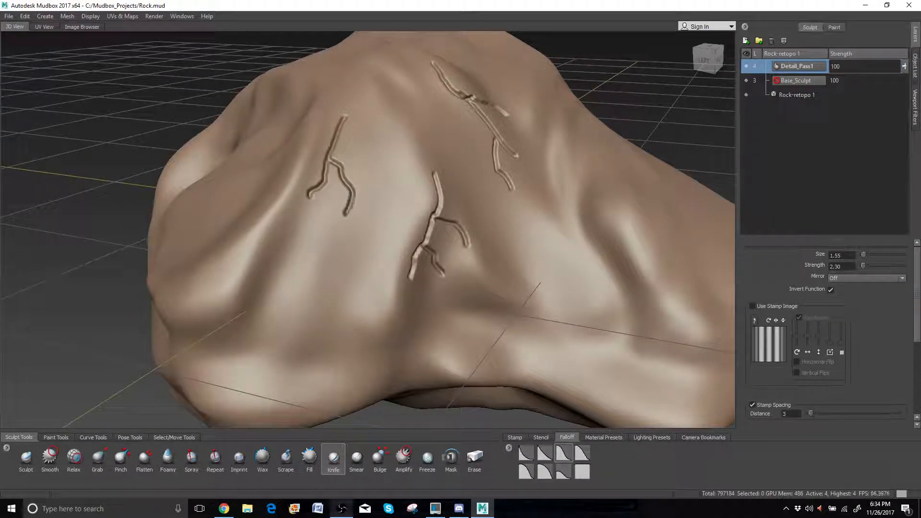
left_click_drag(306, 235, 341, 215, "alt")
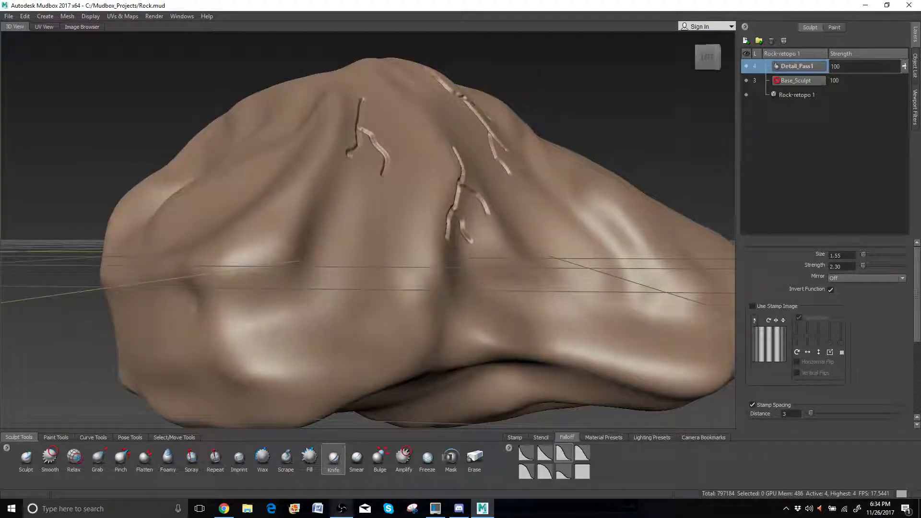
mouse_move(245, 258)
left_mouse_down()
mouse_move(290, 240)
mouse_move(316, 180)
left_mouse_up()
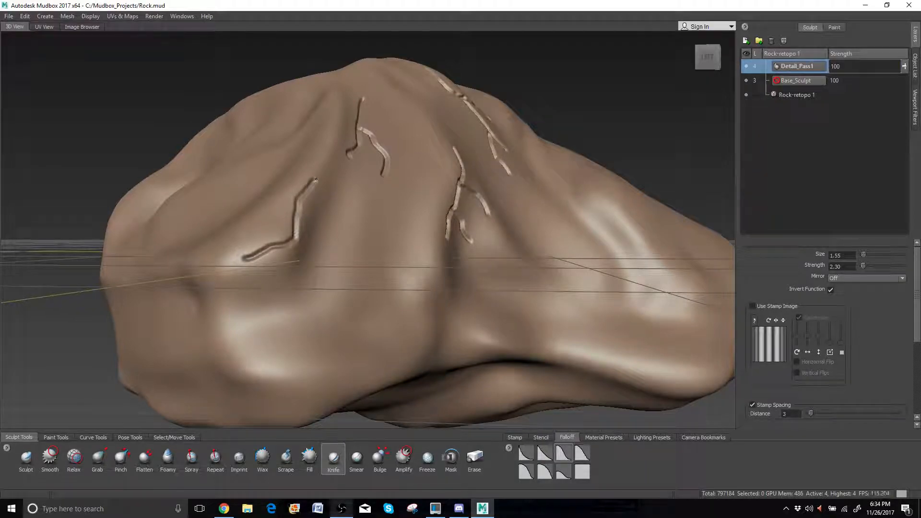
mouse_move(296, 223)
left_mouse_down()
mouse_move(318, 209)
mouse_move(268, 216)
mouse_move(280, 206)
left_mouse_up()
Carve a wavy crack above the lower undercut and a long branching crack across the top of the sloping end.
mouse_move(243, 267)
left_mouse_down()
mouse_move(294, 289)
mouse_move(338, 275)
left_mouse_up()
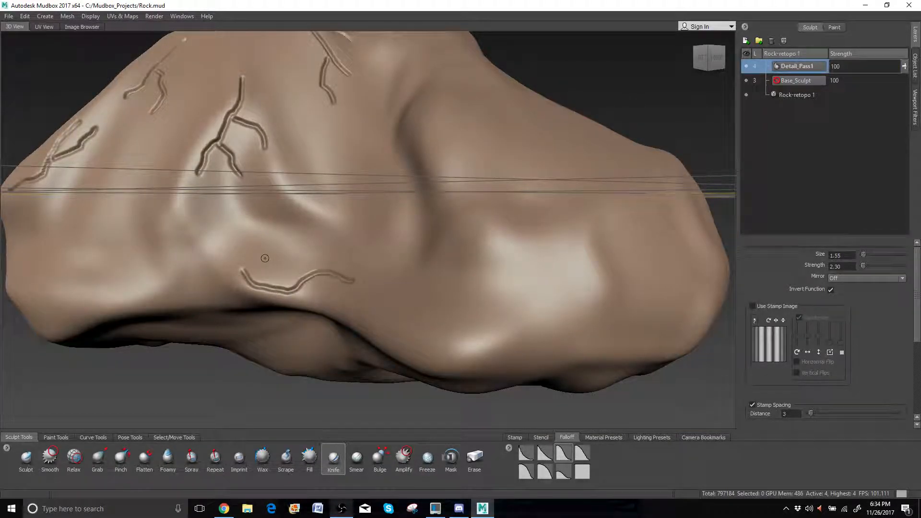
mouse_move(282, 249)
left_mouse_down()
mouse_move(329, 264)
mouse_move(345, 230)
mouse_move(349, 167)
mouse_move(324, 192)
left_mouse_up()
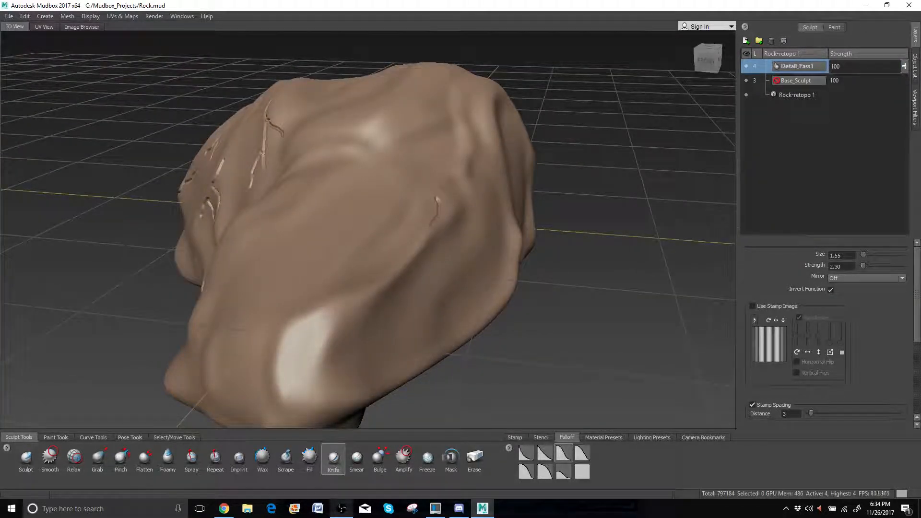
left_click_drag(368, 276, 325, 284)
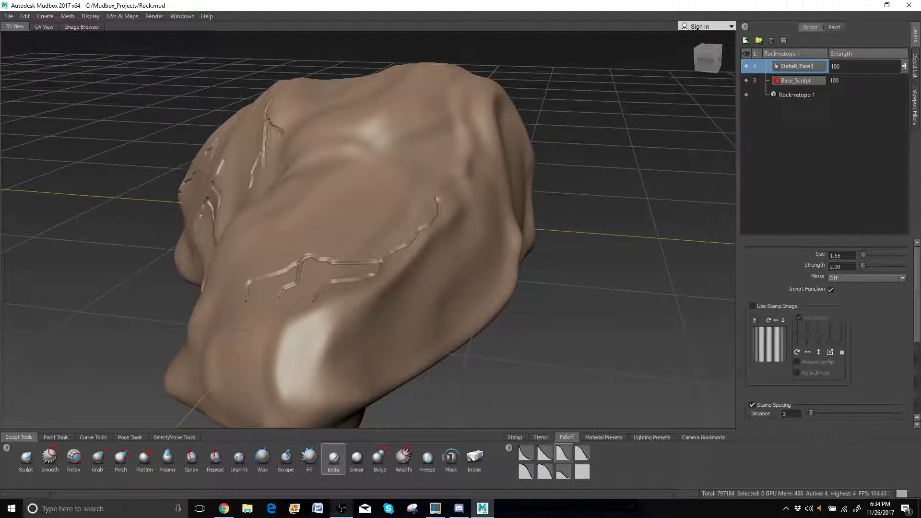
Carve a branching crack with short side forks down the far flank of the sloping end, beside its raised fold.
right_click_drag(256, 321, 336, 316, "alt")
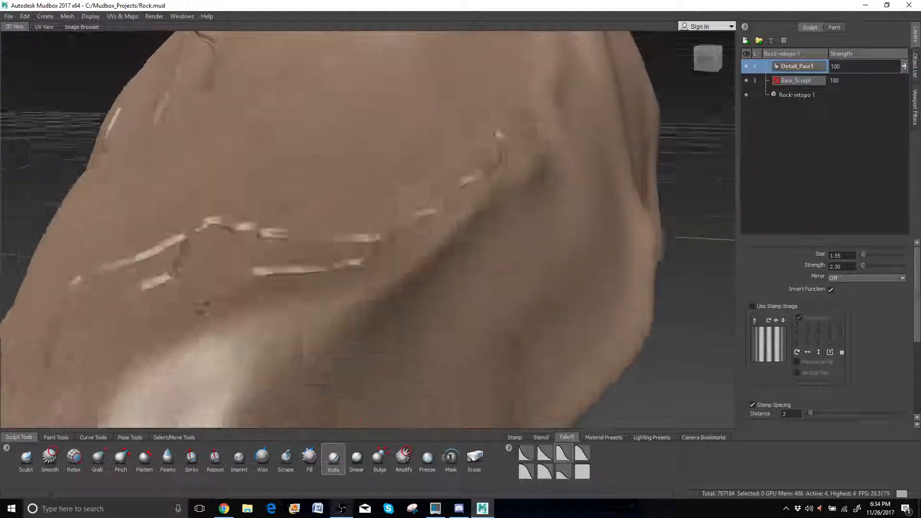
left_click_drag(336, 317, 288, 312, "alt")
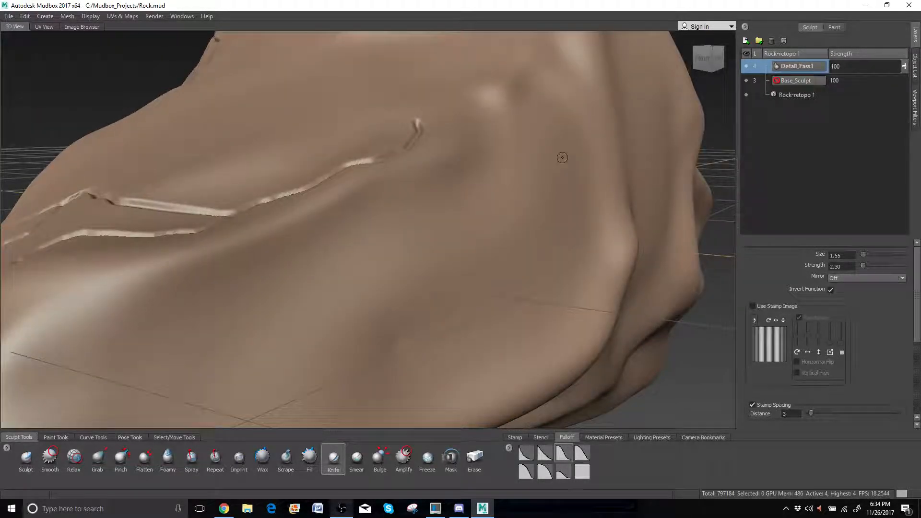
mouse_move(562, 155)
left_mouse_down()
mouse_move(555, 238)
mouse_move(469, 274)
mouse_move(468, 291)
left_mouse_up()
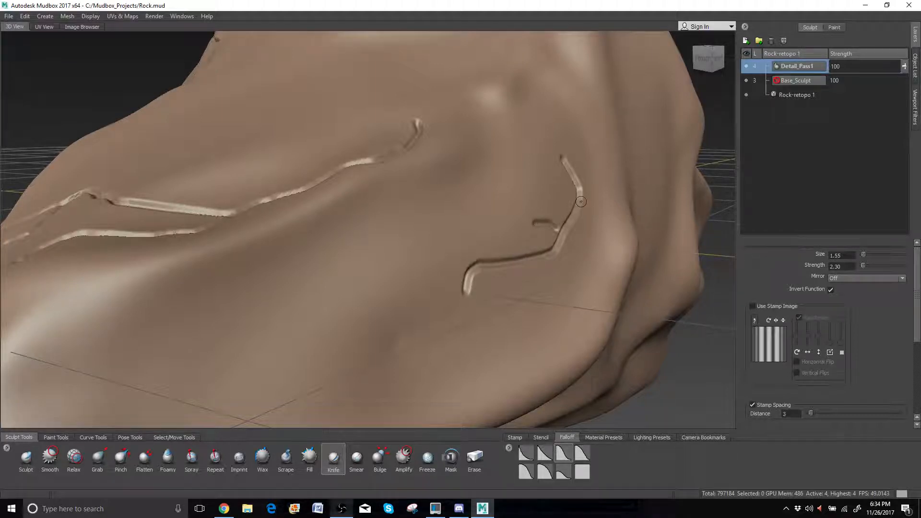
left_click_drag(581, 202, 613, 187)
mouse_move(568, 239)
left_mouse_down()
mouse_move(528, 334)
mouse_move(409, 398)
left_mouse_up()
Carve a long jagged crack down the large rounded bulge on the far side and add short side branches.
left_click_drag(422, 336, 466, 274, "alt")
right_click_drag(465, 273, 417, 230, "alt")
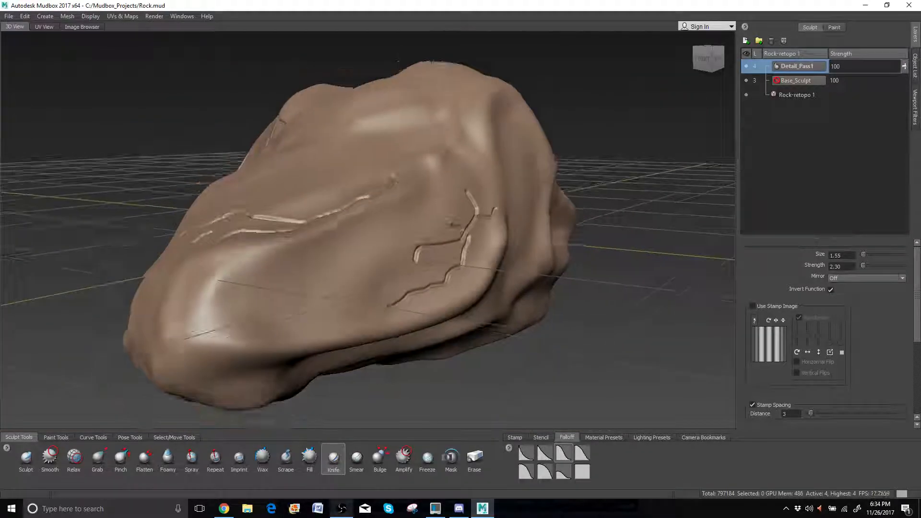
left_click_drag(528, 168, 409, 168, "alt")
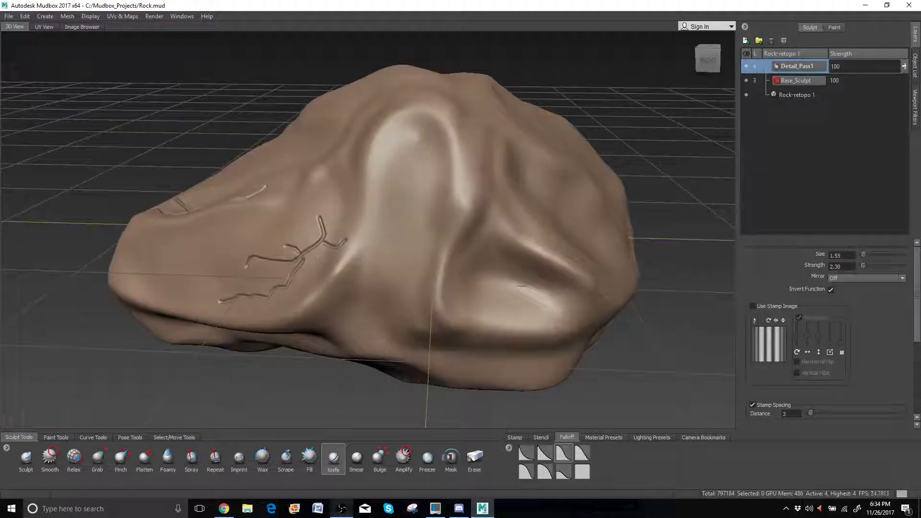
mouse_move(422, 128)
left_mouse_down()
mouse_move(449, 181)
mouse_move(427, 220)
left_mouse_up()
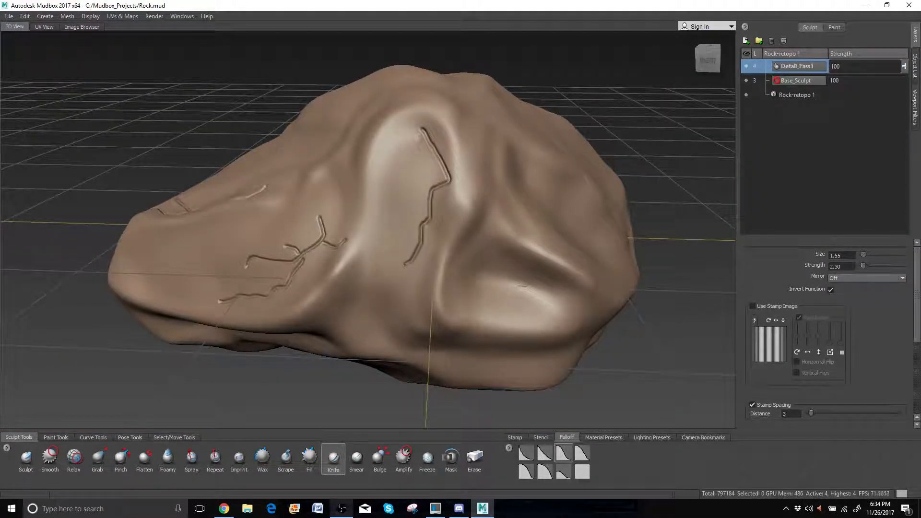
left_click_drag(405, 265, 405, 276)
left_click_drag(433, 201, 439, 213)
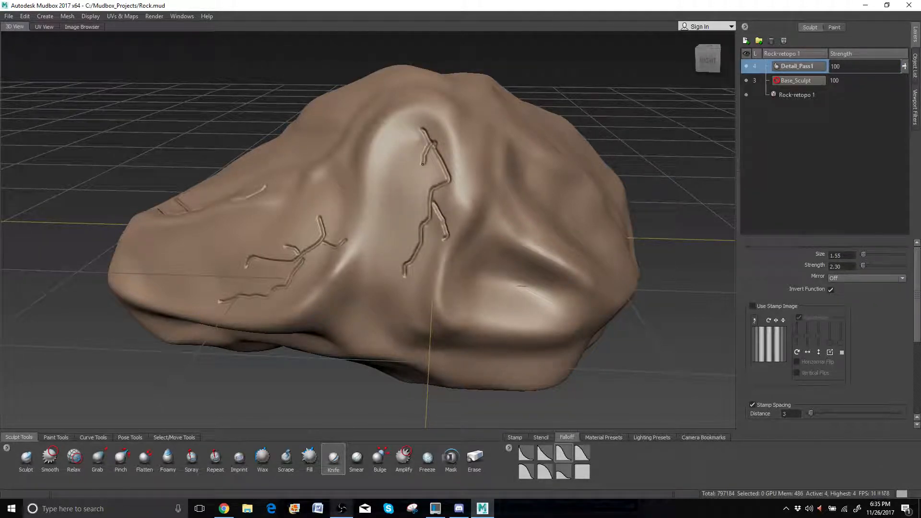
Carve a forked crack on the fold beside the bulge and a long hooked crack with a side branch down the rock's back.
left_click_drag(458, 162, 467, 205, "alt")
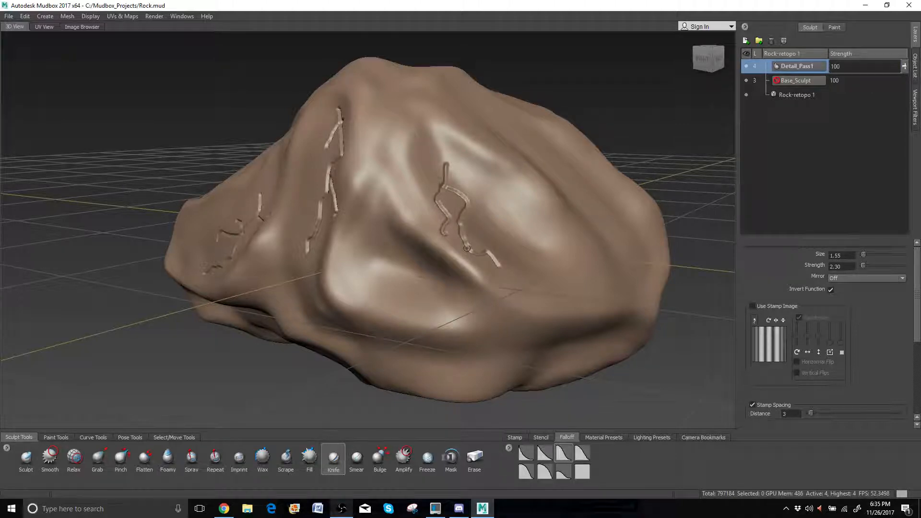
mouse_move(499, 296)
left_mouse_down("alt")
mouse_move(422, 268)
mouse_move(397, 273)
mouse_move(324, 213)
mouse_move(360, 215)
mouse_move(397, 327)
left_mouse_up("alt")
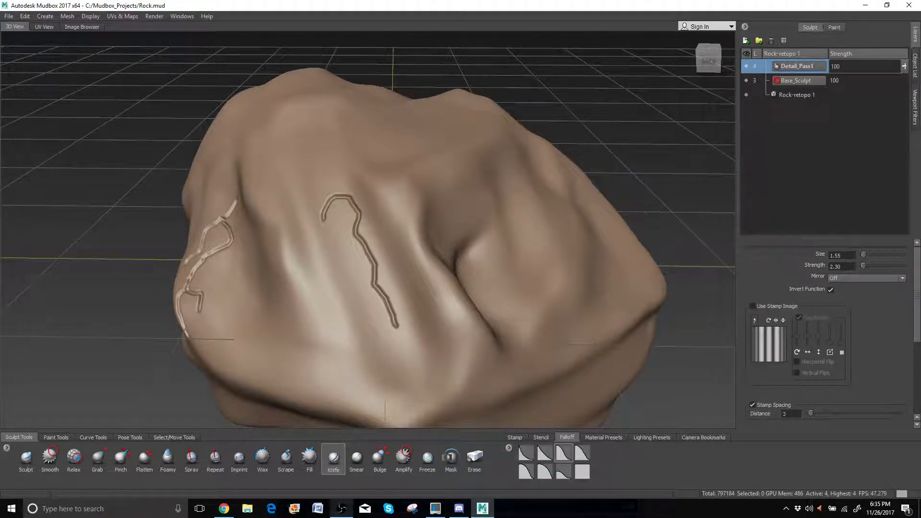
mouse_move(375, 265)
left_mouse_down()
mouse_move(405, 290)
mouse_move(428, 358)
left_mouse_up()
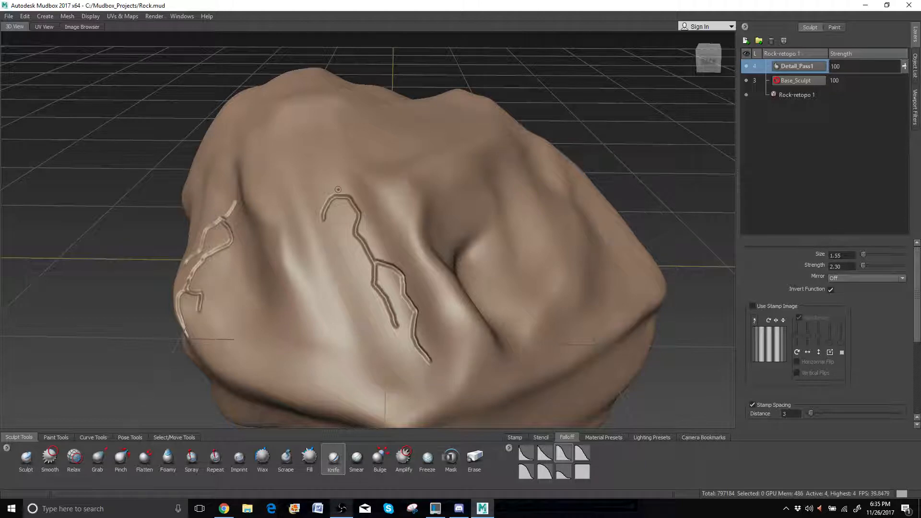
left_click_drag(339, 189, 374, 208, "alt")
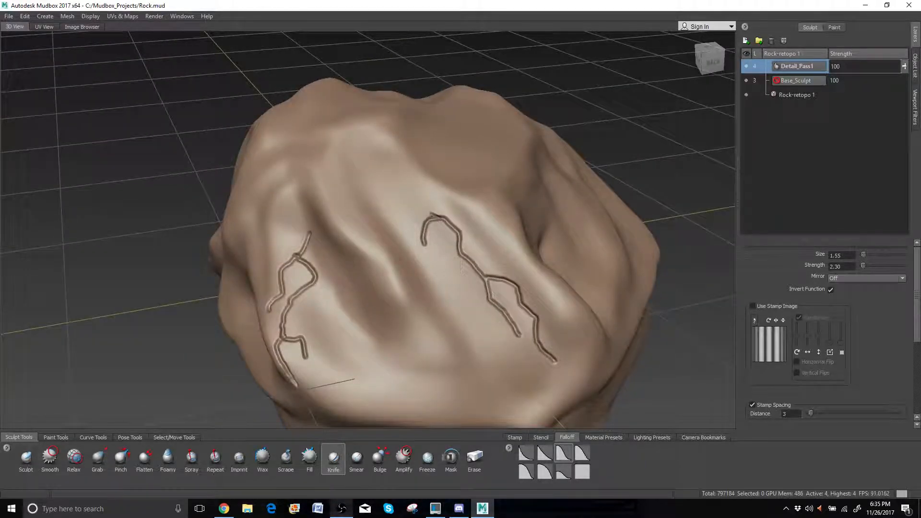
Carve a small forked crack with an angular side branch on the broad face below the rock's ledge.
mouse_move(432, 215)
left_mouse_down()
mouse_move(402, 179)
mouse_move(369, 167)
mouse_move(308, 194)
mouse_move(260, 234)
mouse_move(252, 253)
left_mouse_up()
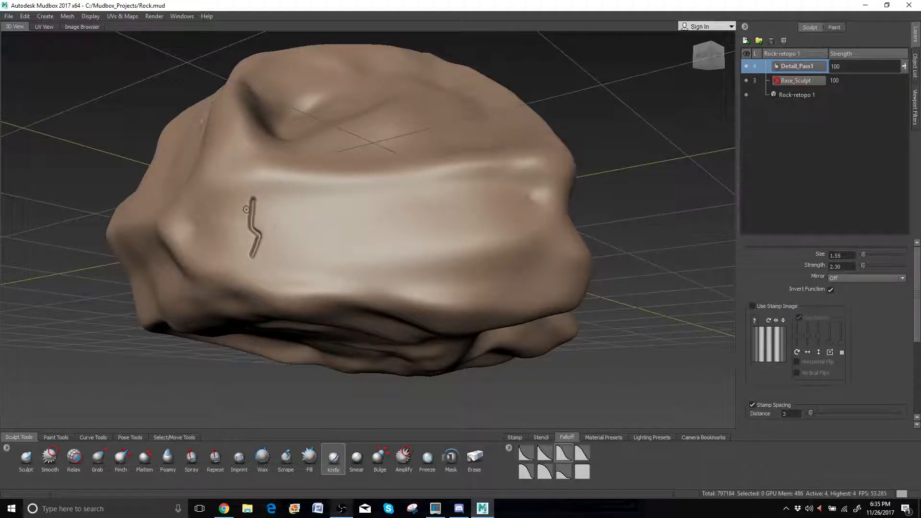
mouse_move(246, 210)
left_mouse_down()
mouse_move(269, 213)
mouse_move(290, 247)
left_mouse_up()
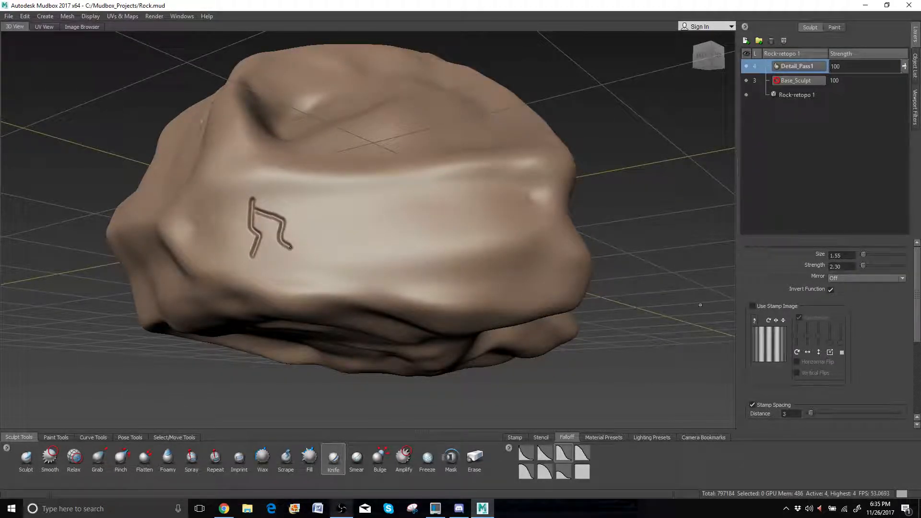
Enable the striped stamp image for the Knife tool and carve rough-textured cracks on the rock's blunt end and between its side folds.
left_click(752, 306)
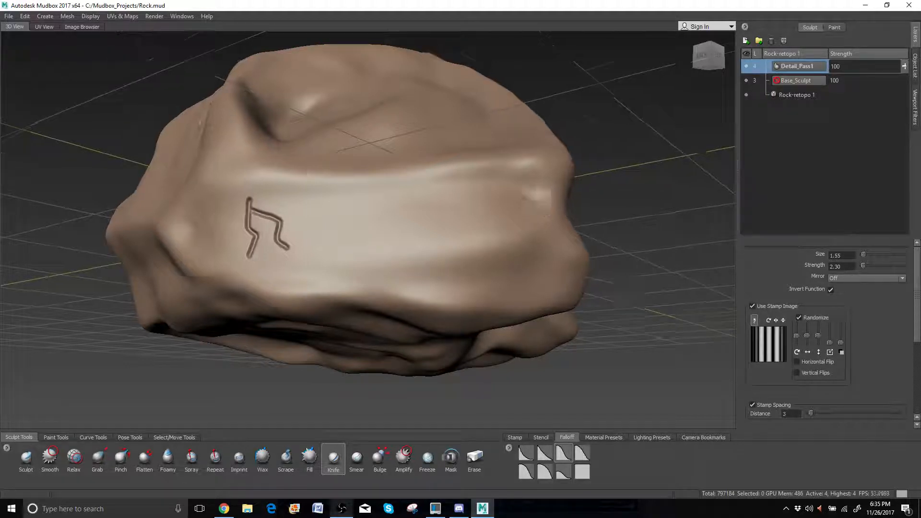
left_click_drag(432, 211, 319, 276, "alt")
mouse_move(360, 234)
left_mouse_down()
mouse_move(367, 277)
mouse_move(281, 296)
left_mouse_up()
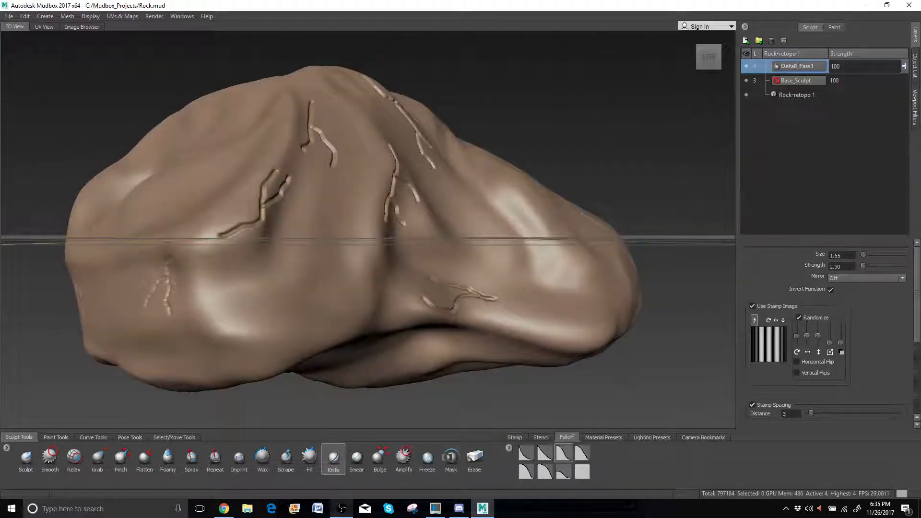
mouse_move(355, 187)
left_mouse_down()
mouse_move(352, 244)
mouse_move(235, 349)
left_mouse_up()
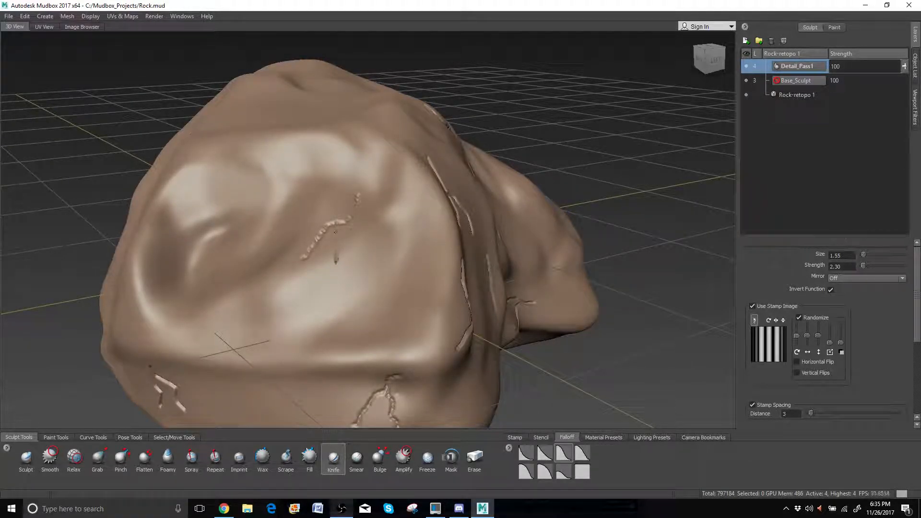
mouse_move(335, 231)
left_mouse_down()
mouse_move(326, 278)
mouse_move(192, 288)
mouse_move(144, 307)
left_mouse_up()
left_click_drag(302, 259, 317, 270, "alt")
middle_click_drag(317, 270, 448, 263, "alt")
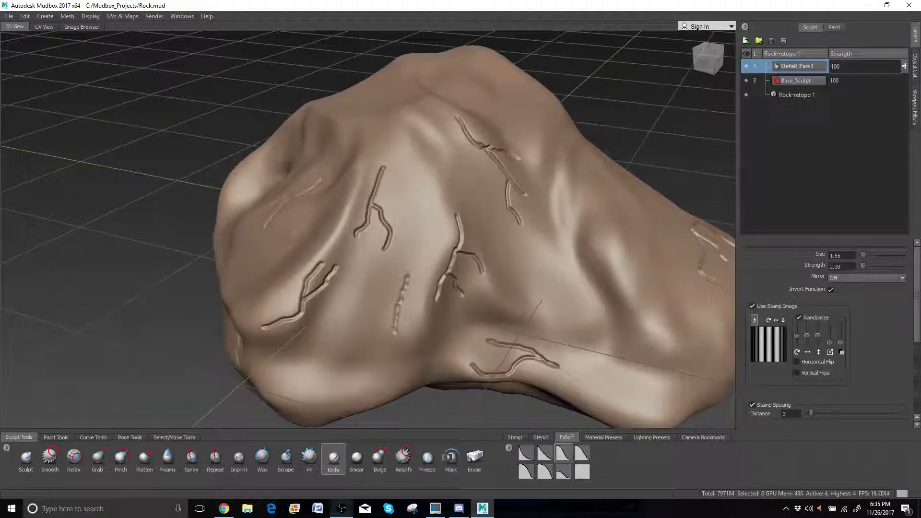
Set the brush size to 11.07 and smooth the upper stem of the forked crack on the central fold.
left_click_drag(317, 208, 339, 209)
right_click_drag(368, 182, 367, 150, "alt")
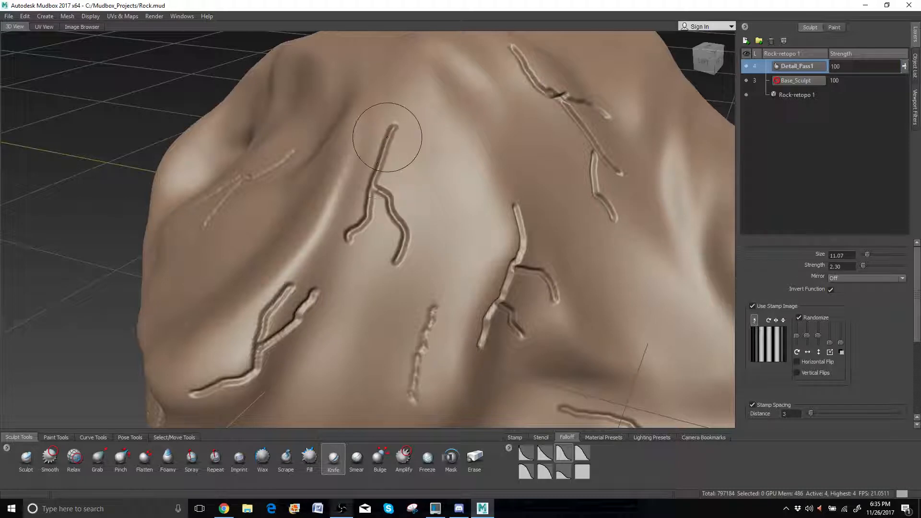
left_click_drag(391, 131, 386, 163, "shift")
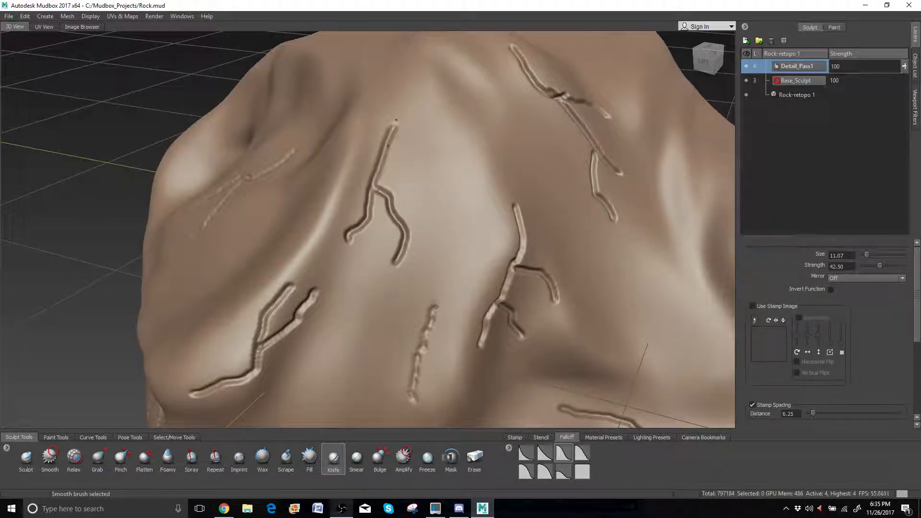
left_click_drag(393, 129, 384, 163, "shift")
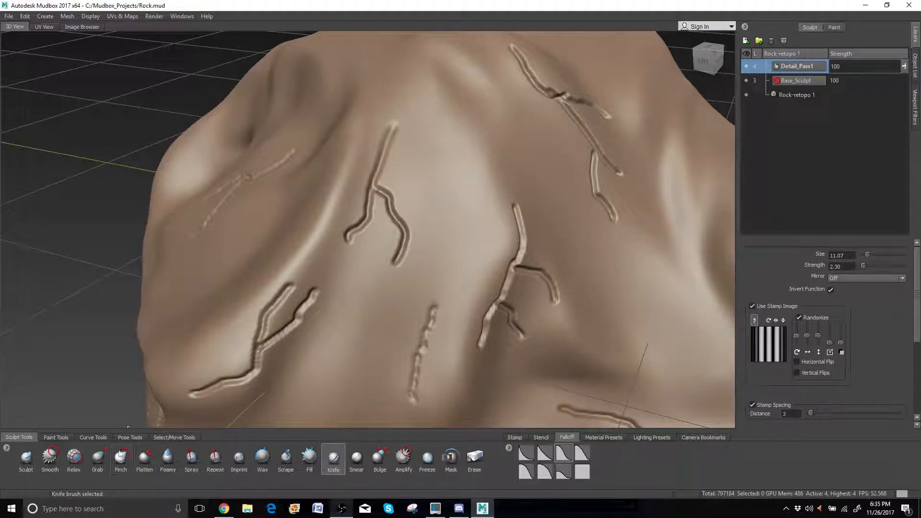
Soften the forked crack's branches and the rough single crack below it with the Smooth tool.
left_click(50, 457)
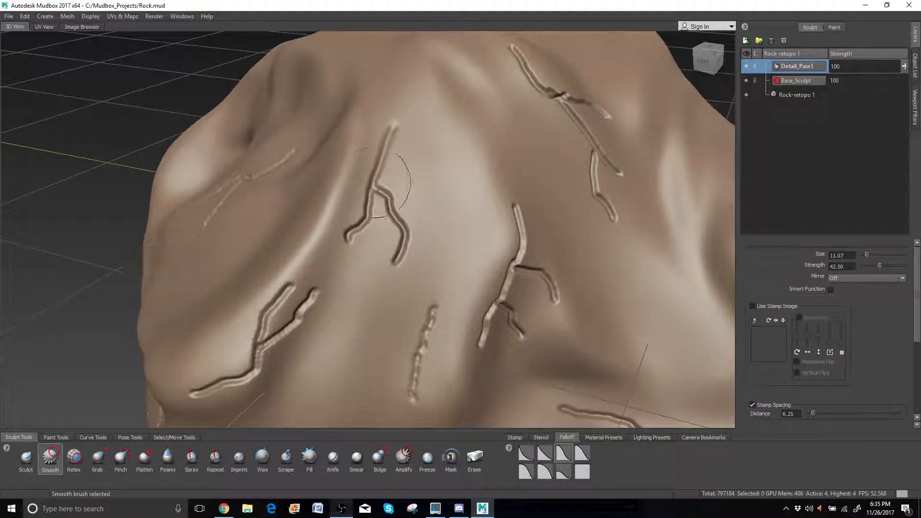
mouse_move(388, 143)
left_mouse_down()
mouse_move(350, 237)
mouse_move(399, 257)
left_mouse_up()
left_click_drag(395, 219, 406, 255)
scroll(403, 244, "down", 3)
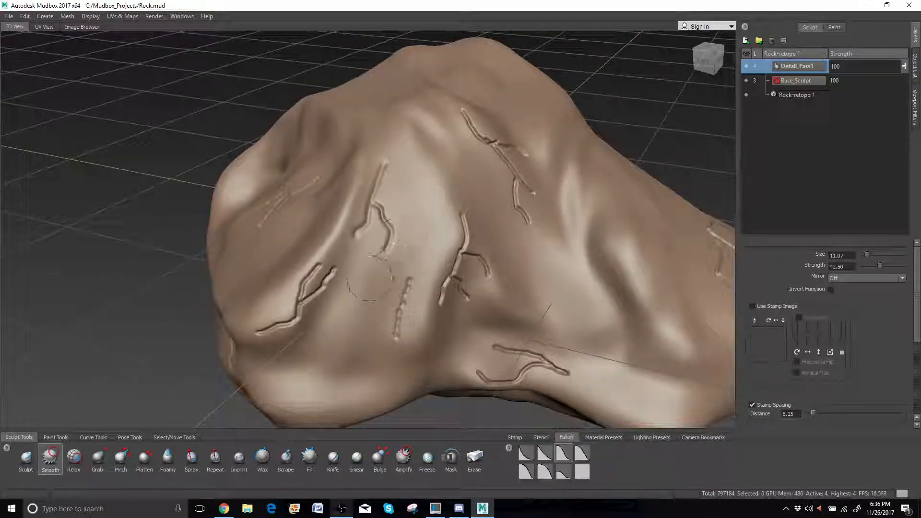
left_click_drag(369, 278, 393, 255, "alt")
mouse_move(373, 204)
left_mouse_down()
mouse_move(350, 234)
mouse_move(319, 249)
left_mouse_up()
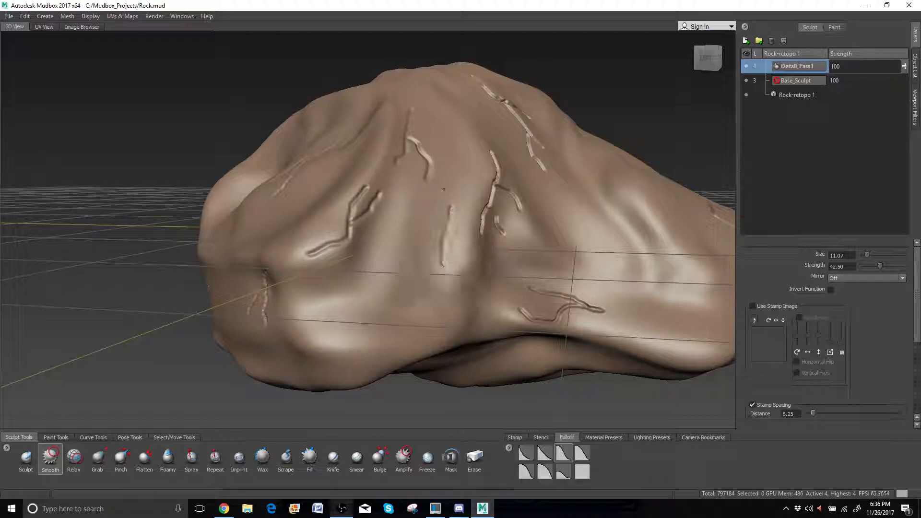
Pinch the branching crack beside the rough single crack, tightening its lower forks, main stem and curved side branch.
left_click_drag(443, 266, 400, 229, "alt")
scroll(397, 226, "up", 2)
scroll(398, 227, "up", 3)
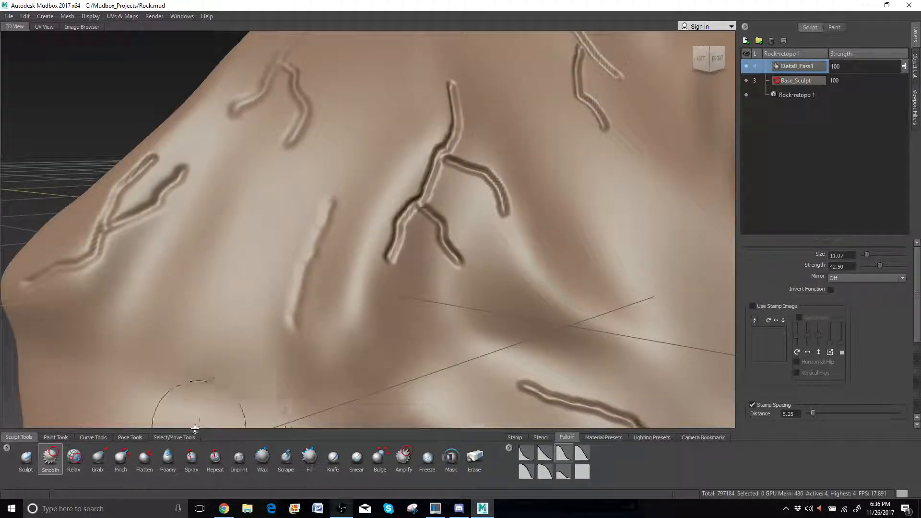
left_click(121, 459)
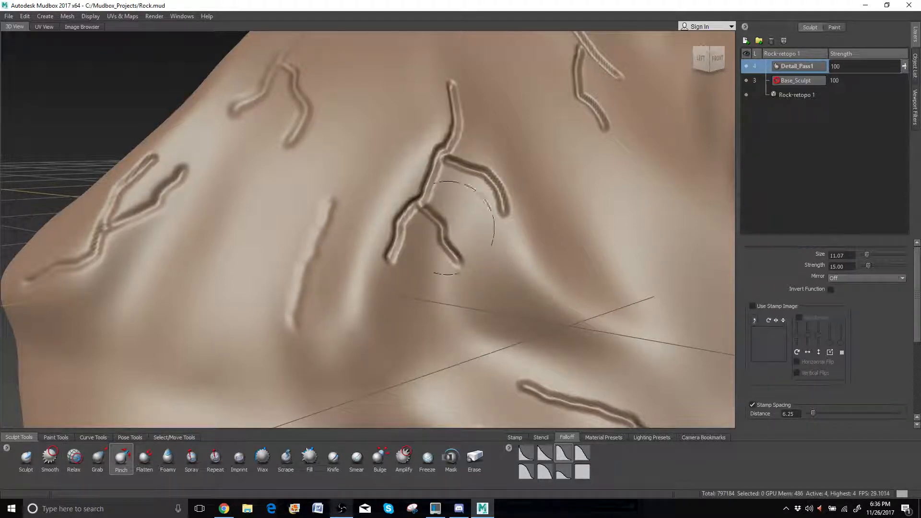
mouse_move(448, 228)
left_mouse_down()
mouse_move(451, 242)
mouse_move(460, 240)
left_mouse_up()
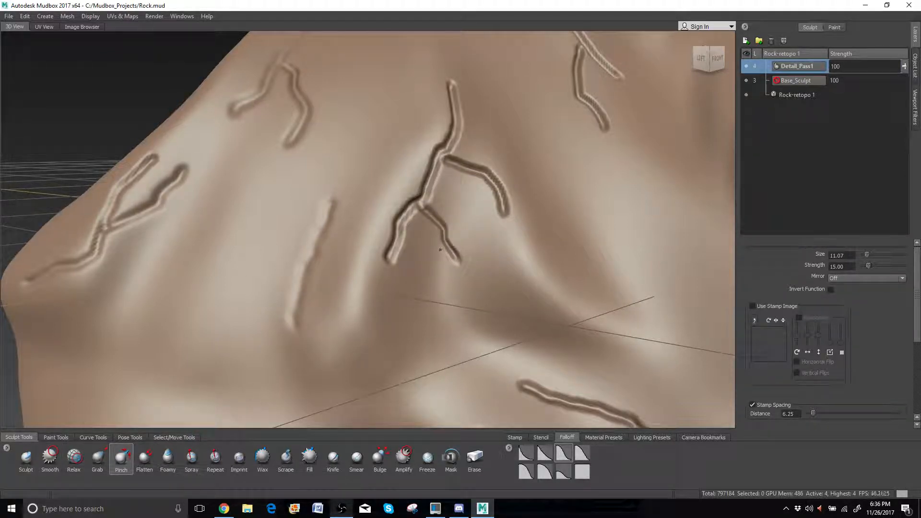
mouse_move(395, 227)
left_mouse_down()
mouse_move(422, 204)
mouse_move(397, 233)
left_mouse_up()
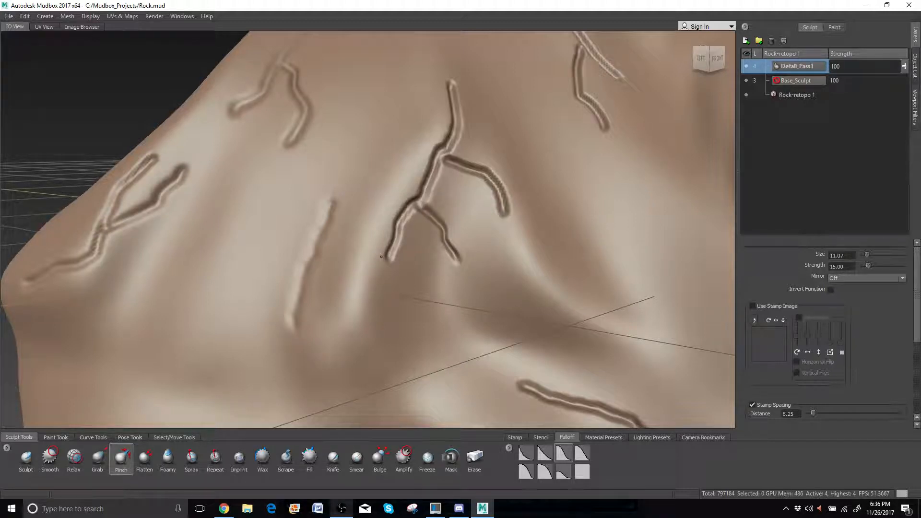
left_click_drag(418, 204, 461, 136)
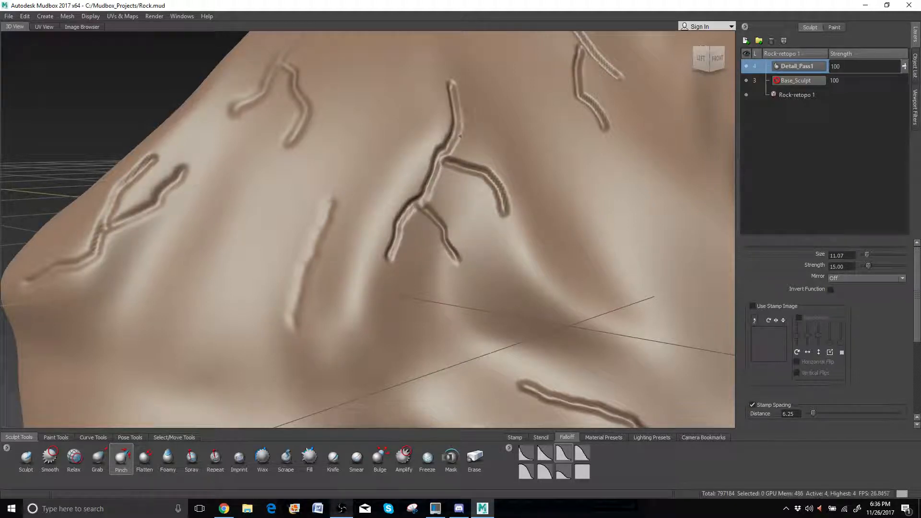
mouse_move(453, 98)
left_mouse_down()
mouse_move(432, 185)
mouse_move(403, 220)
left_mouse_up()
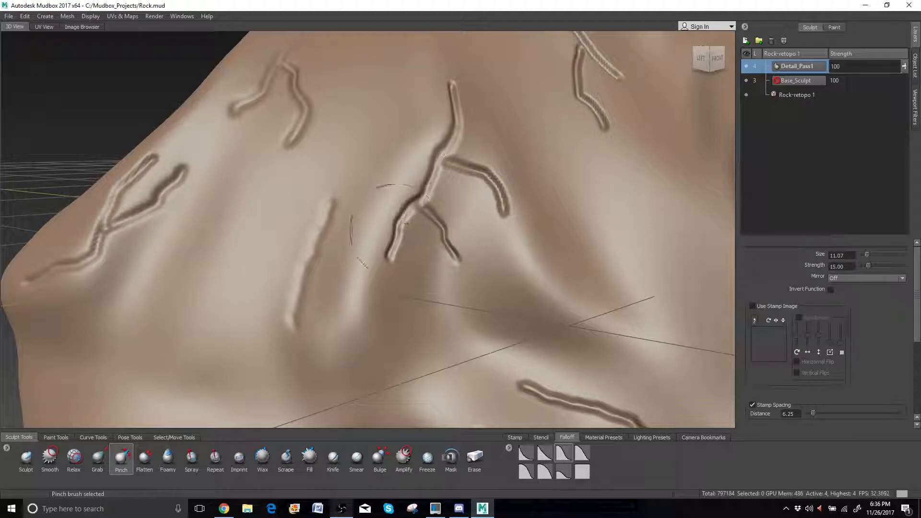
mouse_move(501, 174)
left_mouse_down()
mouse_move(501, 204)
mouse_move(489, 185)
mouse_move(499, 197)
left_mouse_up()
Refine the wavy forked crack above the lower undercut by smoothing along its branches.
right_click_drag(510, 204, 448, 201, "alt")
mouse_move(458, 254)
left_mouse_down("alt")
mouse_move(486, 191)
mouse_move(456, 227)
left_mouse_up("alt")
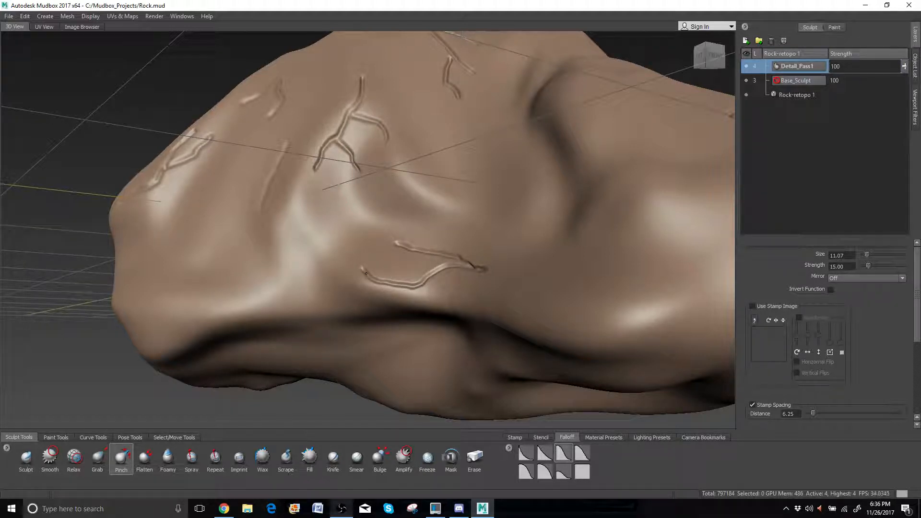
scroll(366, 274, "up", 2)
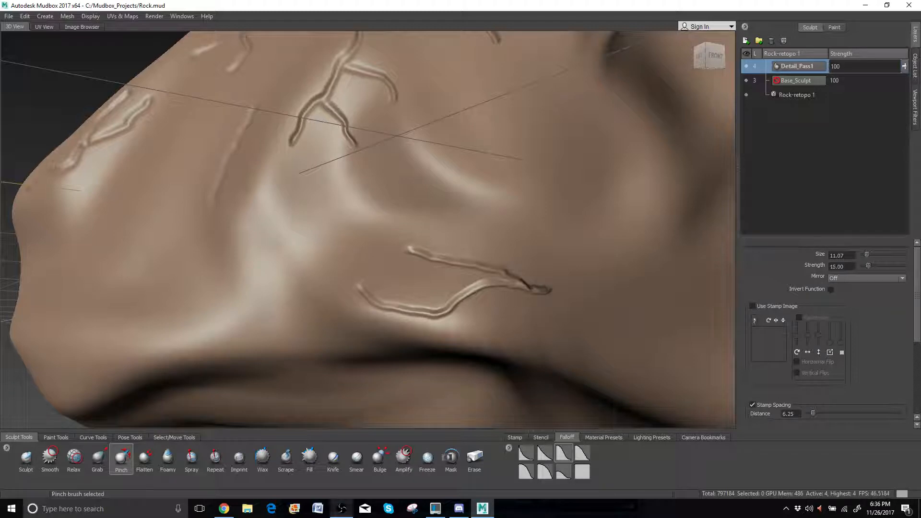
left_click_drag(530, 287, 465, 263, "shift")
Pinch and smooth the long branching crack across the top of the sloping end.
right_click_drag(468, 244, 403, 190, "alt")
left_click_drag(403, 190, 469, 202, "alt")
scroll(449, 197, "up", 2)
mouse_move(422, 163)
left_mouse_down("shift")
mouse_move(428, 189)
mouse_move(451, 190)
mouse_move(347, 152)
left_mouse_up("shift")
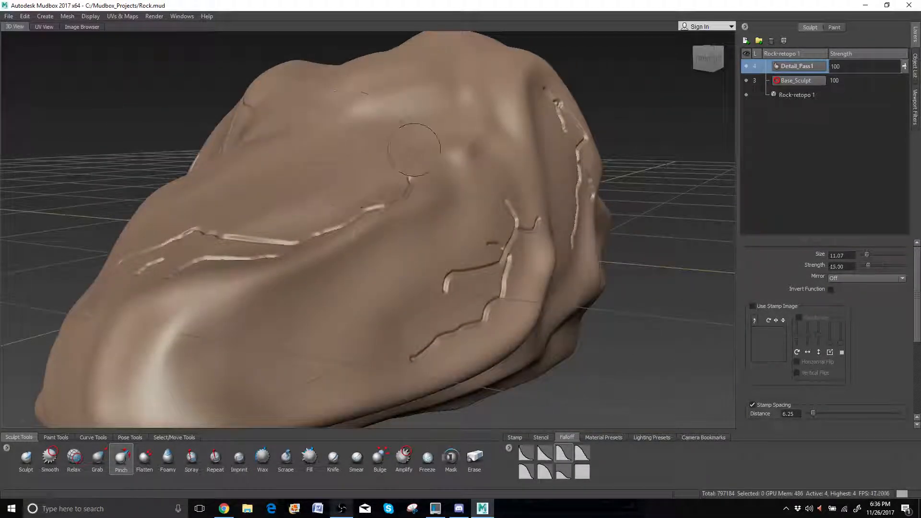
right_click_drag(413, 152, 398, 171, "alt")
left_click_drag(398, 192, 416, 262, "alt")
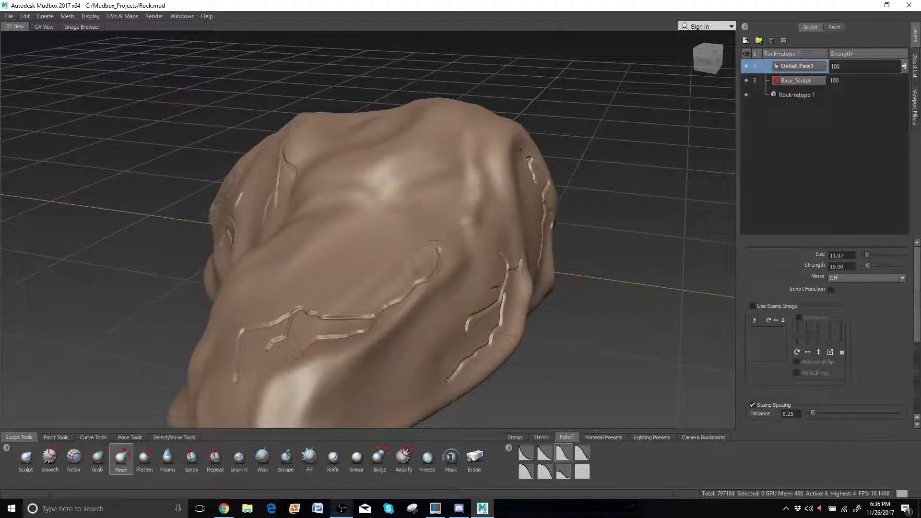
key("shift")
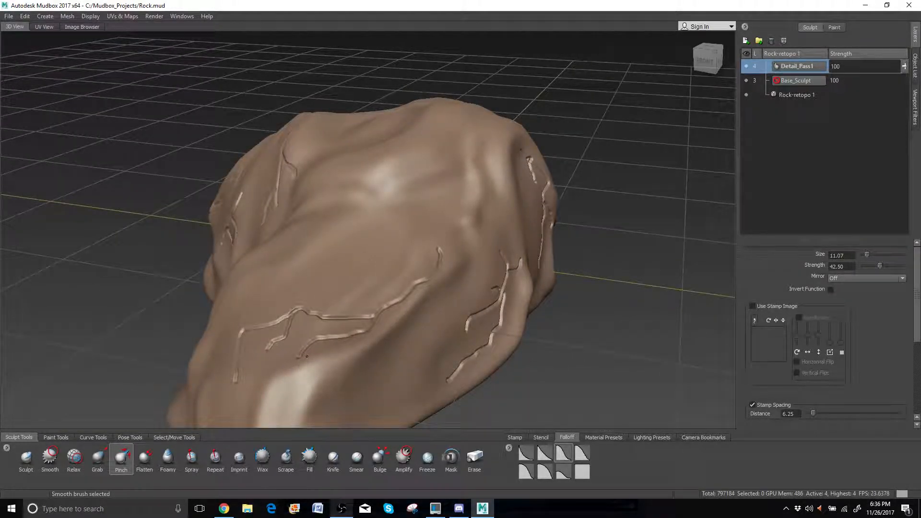
key("shift")
key("shift")
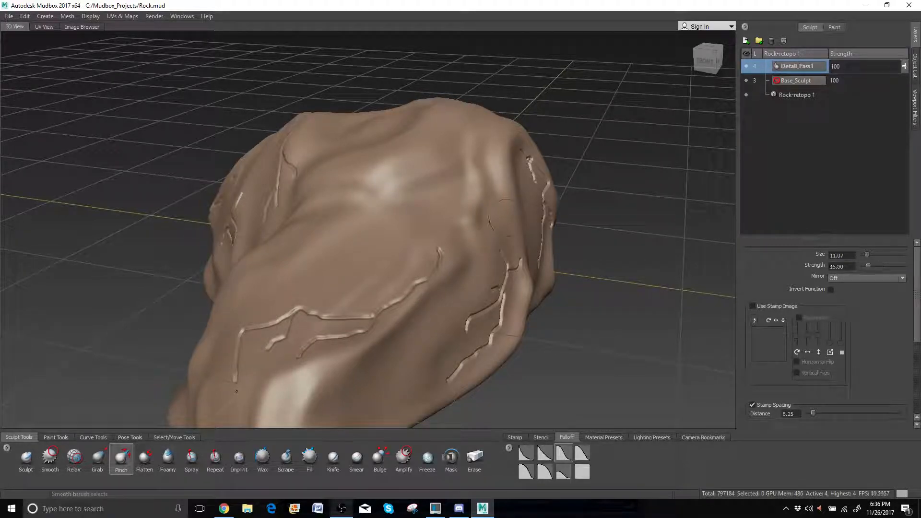
Pinch and smooth the branching crack down the far flank of the sloping end.
left_click_drag(528, 240, 446, 211, "alt")
mouse_move(394, 192)
right_mouse_down("alt")
mouse_move(419, 195)
mouse_move(411, 175)
right_mouse_up("alt")
mouse_move(283, 355)
left_mouse_down("shift")
mouse_move(301, 340)
mouse_move(364, 322)
mouse_move(407, 272)
mouse_move(435, 281)
left_mouse_up("shift")
right_click_drag(435, 281, 430, 245, "alt")
left_click_drag(439, 240, 413, 279, "shift")
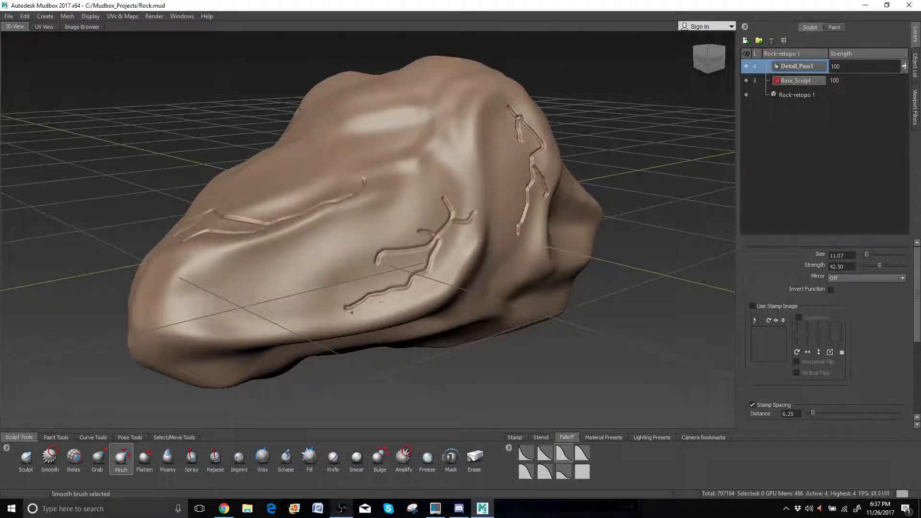
Pinch and smooth the jagged crack on the large rounded bulge and the forked crack on the adjoining fold.
left_click_drag(329, 317, 226, 339, "alt")
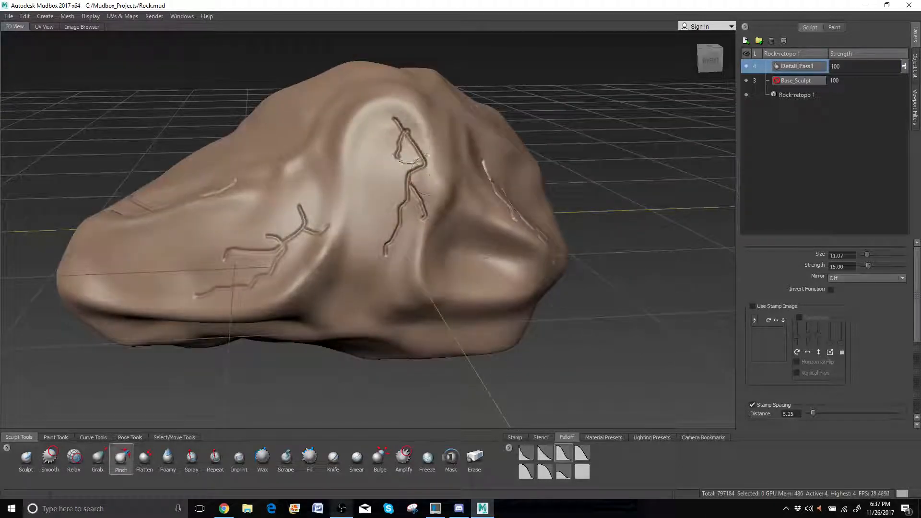
left_click_drag(411, 134, 423, 215, "shift")
mouse_move(389, 133)
left_mouse_down("shift")
mouse_move(388, 170)
mouse_move(317, 177)
left_mouse_up("shift")
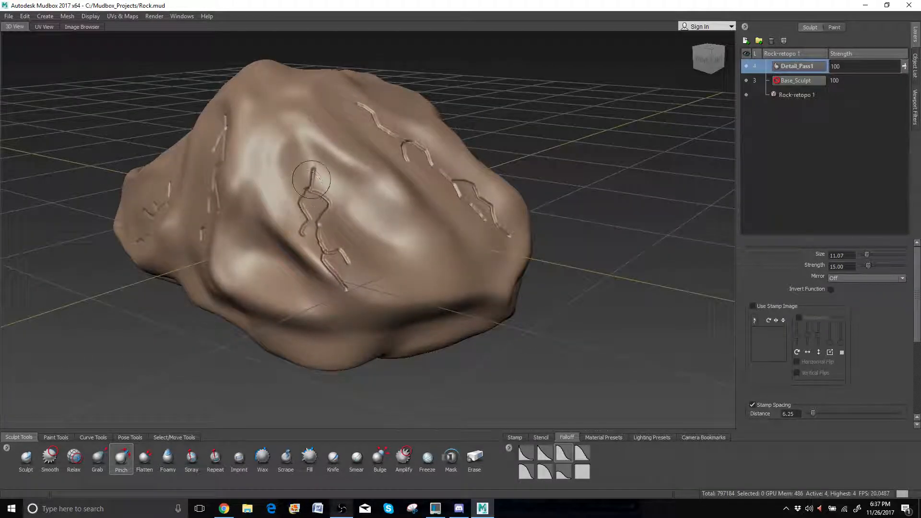
key("shift")
key("shift")
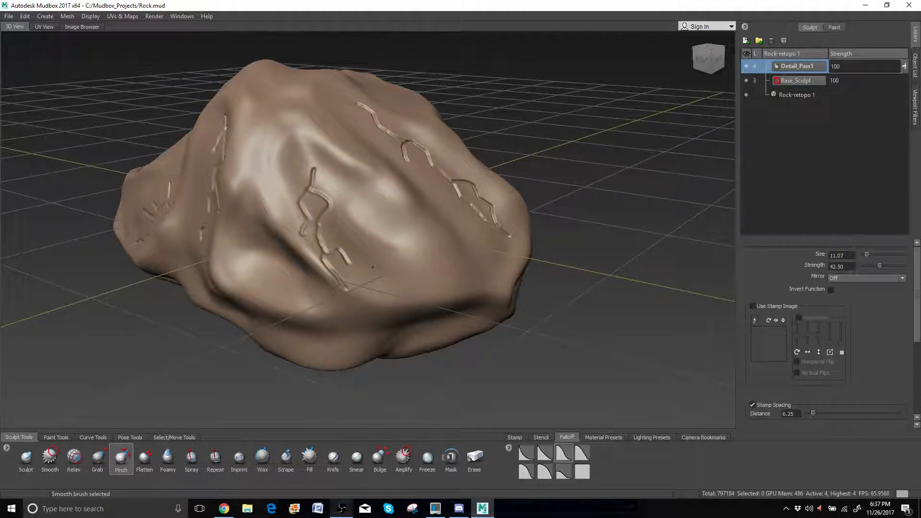
Pinch and smooth the long hooked crack with side branches down the rock's back.
left_click_drag(326, 248, 296, 242, "alt")
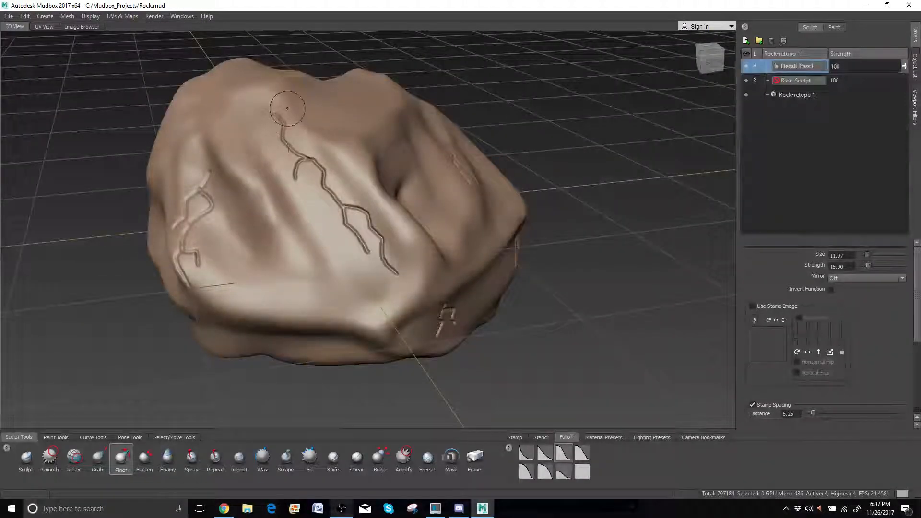
key("shift")
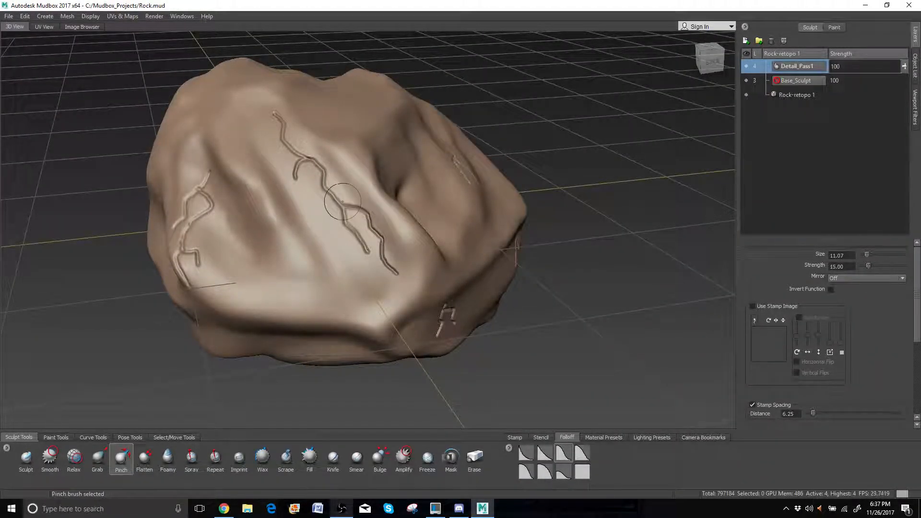
key("shift")
mouse_move(400, 277)
left_mouse_down("alt")
mouse_move(318, 189)
mouse_move(381, 195)
mouse_move(387, 223)
mouse_move(239, 318)
left_mouse_up("alt")
key("shift")
Reduce the Detail_Pass1 layer's strength to 19 to fade the carved detail.
left_click_drag(642, 225, 758, 217, "alt")
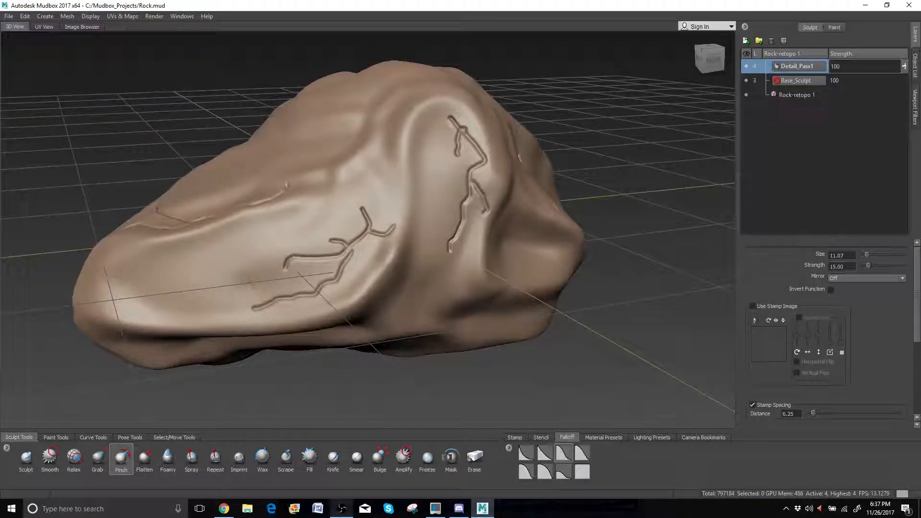
right_click_drag(411, 140, 427, 101, "alt")
left_click_drag(329, 178, 425, 186, "alt")
right_click_drag(425, 130, 389, 162, "alt")
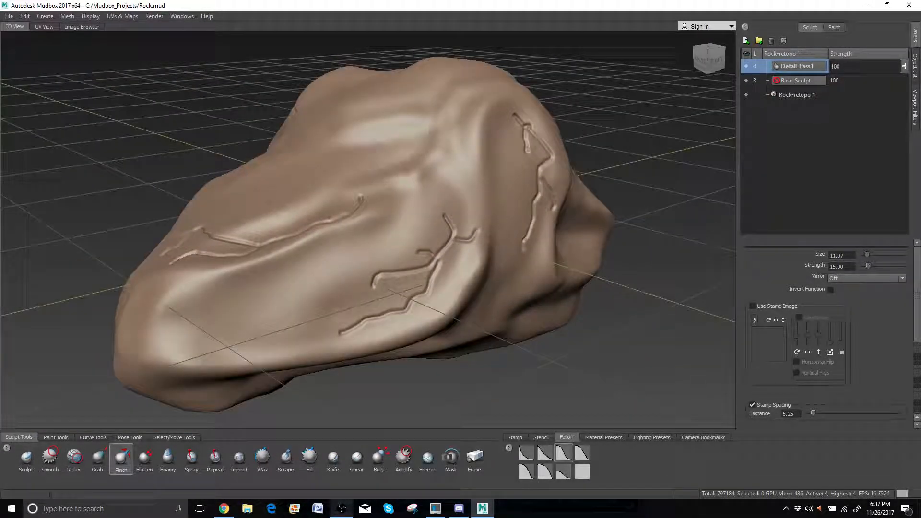
left_click_drag(388, 162, 623, 151, "alt")
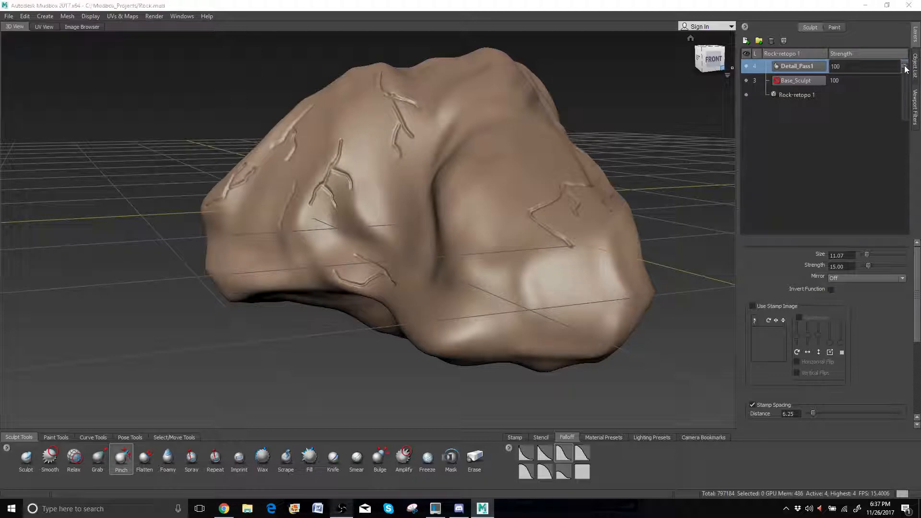
left_click_drag(904, 69, 903, 109)
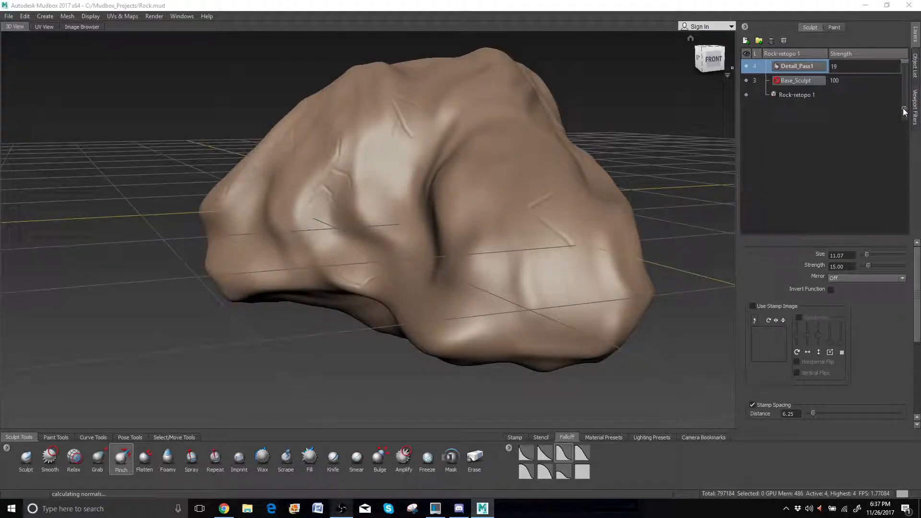
left_click_drag(216, 261, 235, 287, "alt")
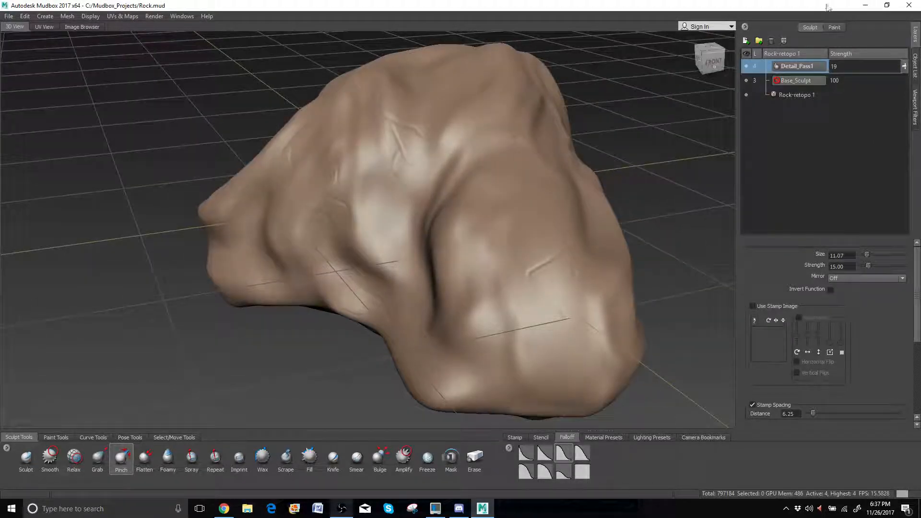
Restore the Detail_Pass1 layer's strength to 100.
left_click_drag(907, 70, 901, 12)
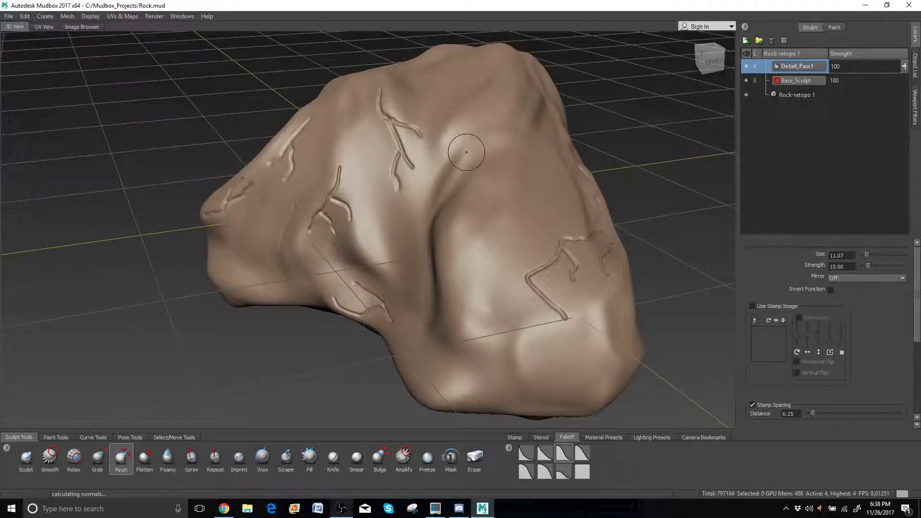
middle_click_drag(466, 152, 440, 109, "alt")
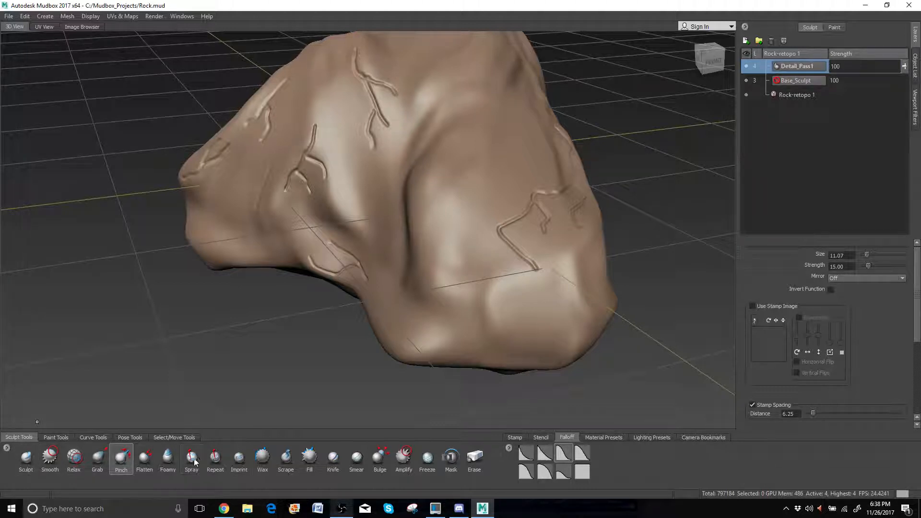
Choose the Foamy brush with the bark stencil, then enlarge and rotate the stencil over the rock.
left_click(171, 462)
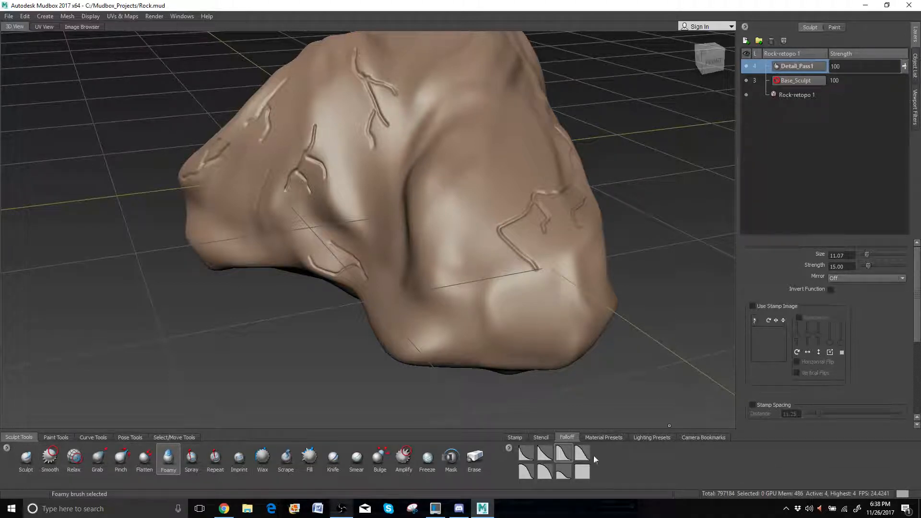
left_click(542, 439)
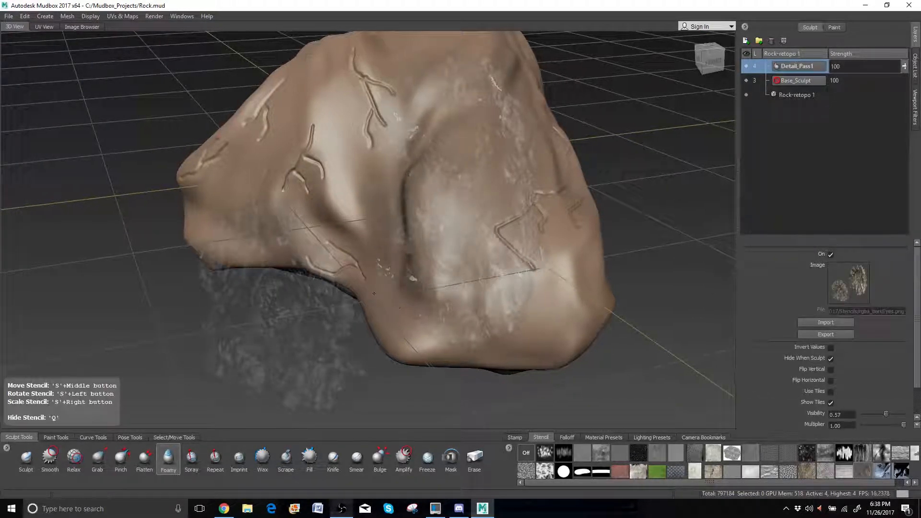
left_click_drag(374, 293, 368, 298, "alt")
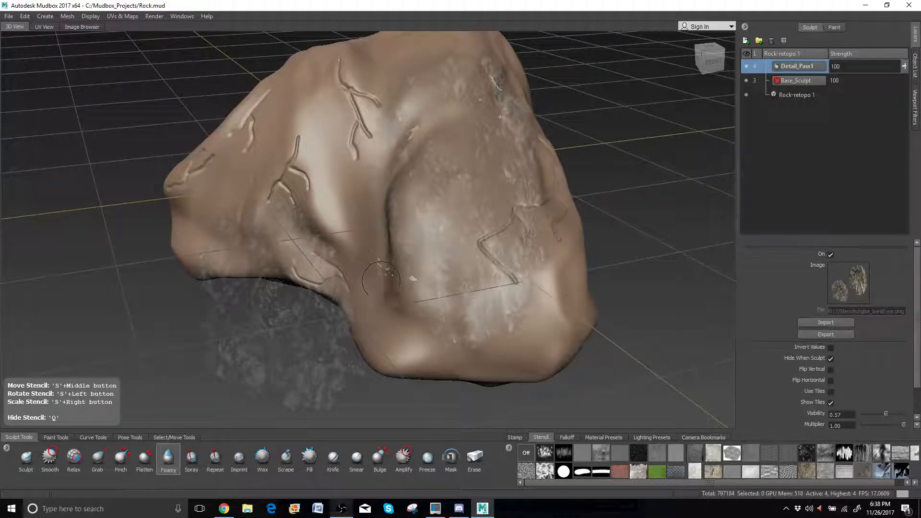
mouse_move(382, 266)
right_mouse_down()
mouse_move(456, 348)
mouse_move(454, 326)
right_mouse_up()
left_click_drag(494, 282, 452, 268)
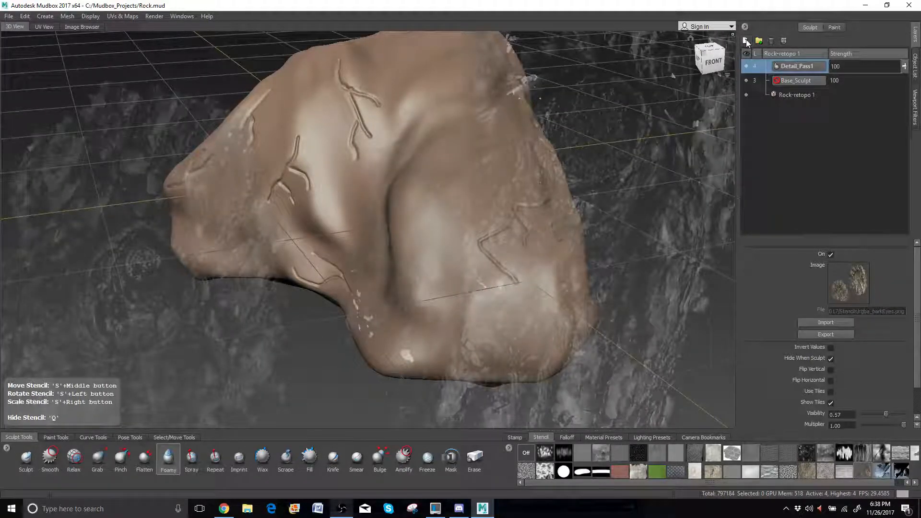
Add a sculpt layer above Detail_Pass1 and give it a name starting with Detail_textur.
left_click(746, 40)
double_click(787, 65)
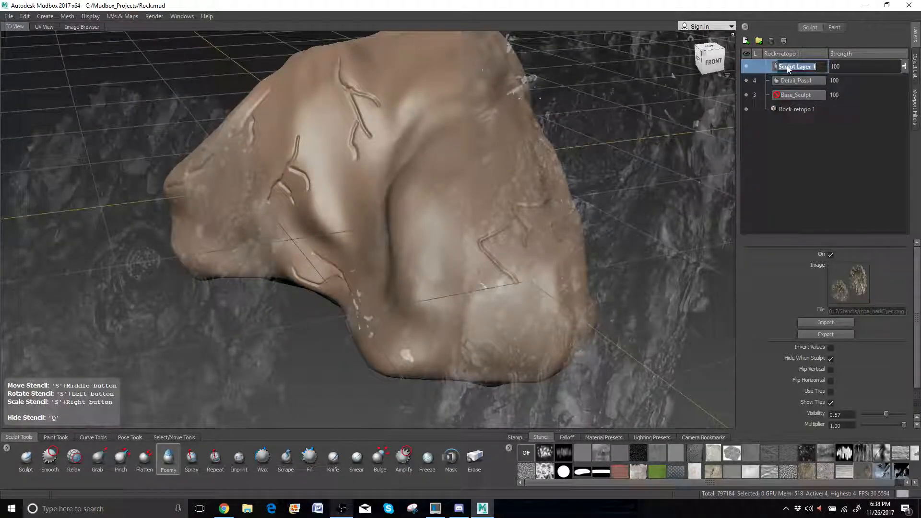
type("Di")
key("Return")
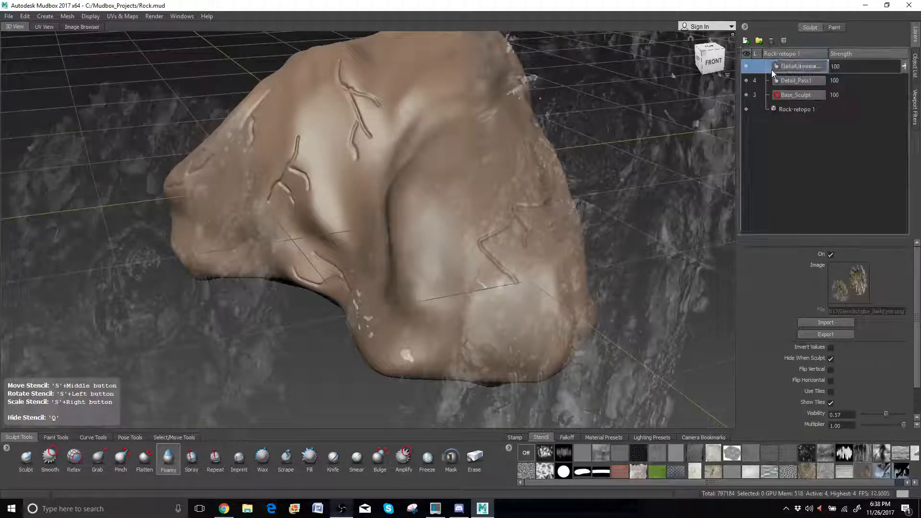
Stamp bark texture in and beside the hollow of the large bulge, with the Foamy size at 20.36 and strength reduced to 8.
left_click_drag(447, 181, 526, 177, "alt")
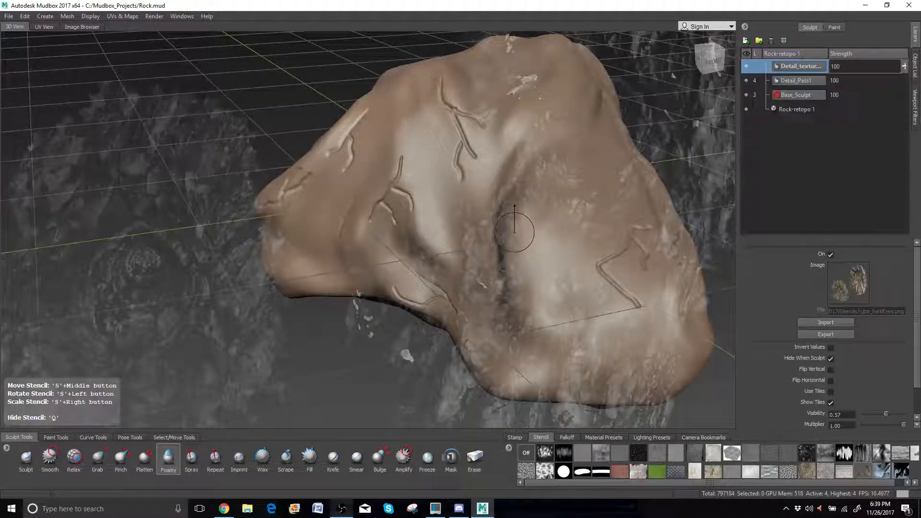
key("b")
mouse_move(515, 232)
left_mouse_down()
mouse_move(545, 228)
mouse_move(574, 268)
left_mouse_up()
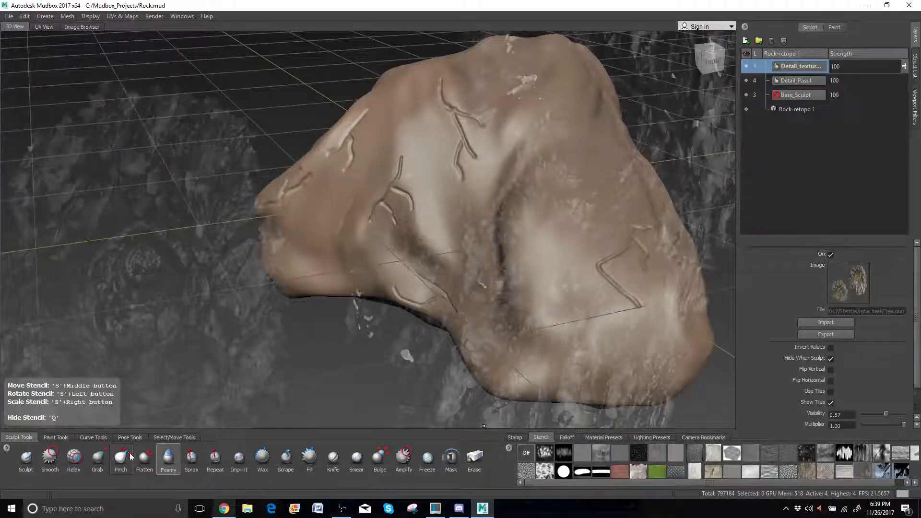
left_click(168, 462)
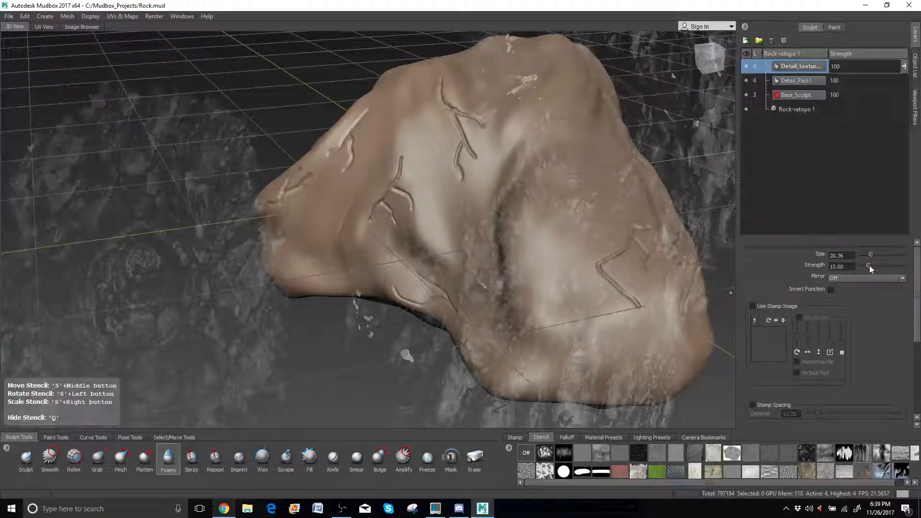
left_click_drag(870, 266, 871, 266)
mouse_move(542, 257)
left_mouse_down()
mouse_move(516, 259)
mouse_move(490, 290)
mouse_move(574, 216)
mouse_move(560, 137)
mouse_move(574, 172)
left_mouse_up()
left_click_drag(571, 205, 588, 188, "alt")
key("q")
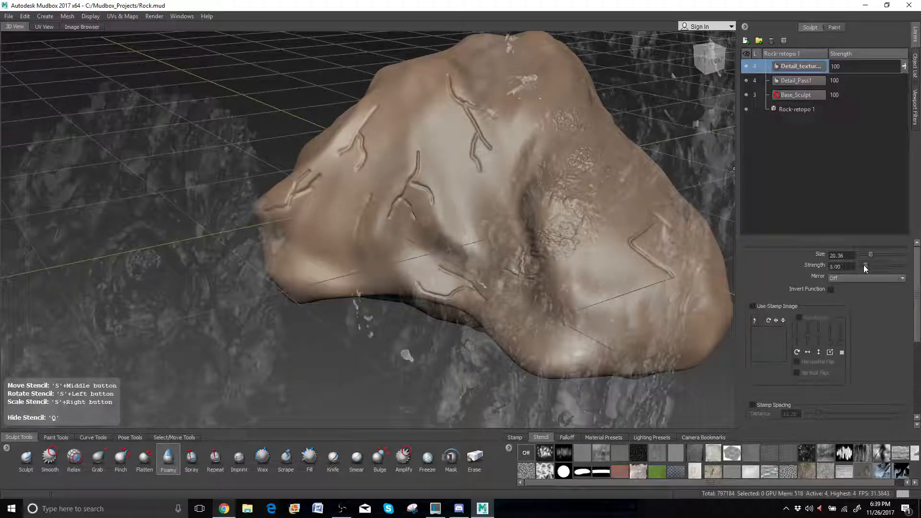
key("q")
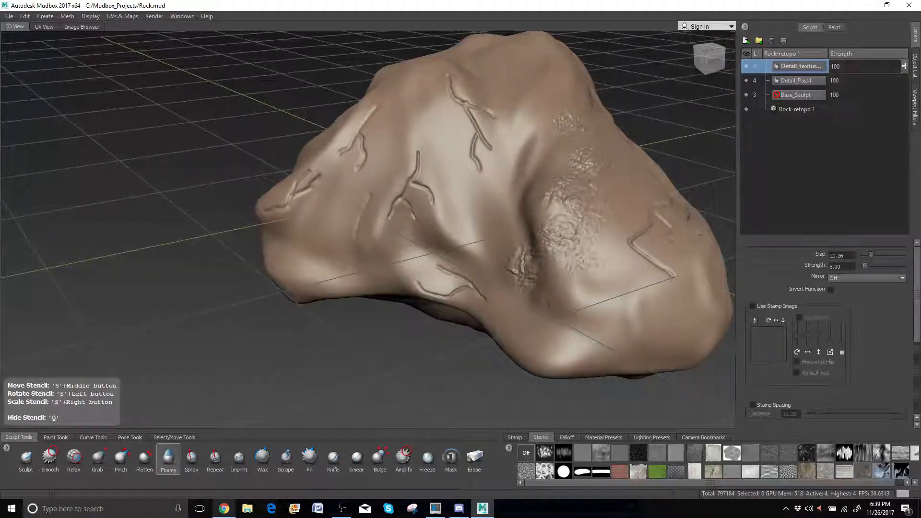
Brush bark texture through the stencil across the saddle between the bulges and around the branching cracks on the sloping end.
left_click_drag(518, 320, 548, 262, "alt")
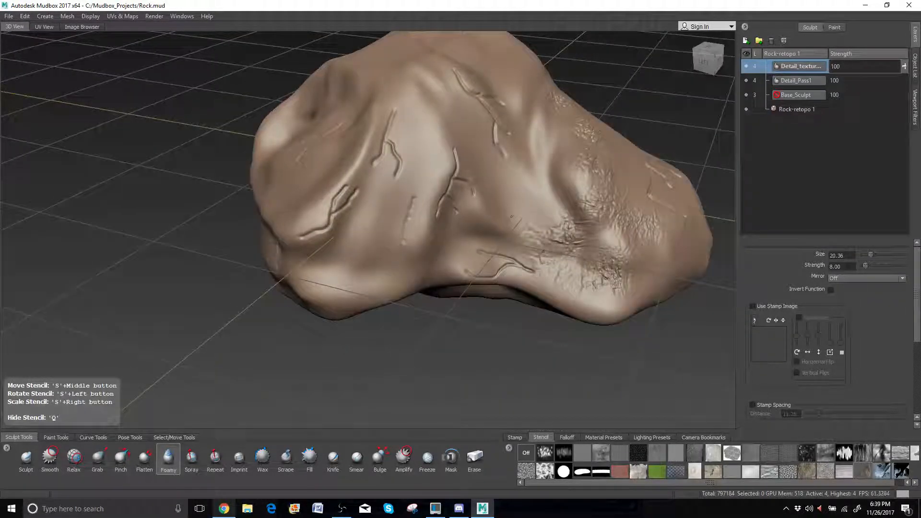
left_click_drag(551, 225, 533, 187)
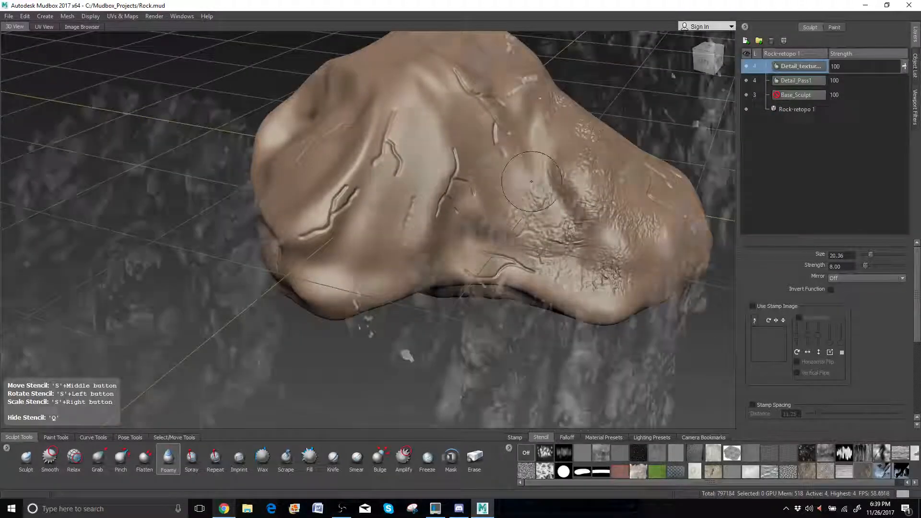
middle_click_drag(517, 162, 567, 219, "alt")
key("q")
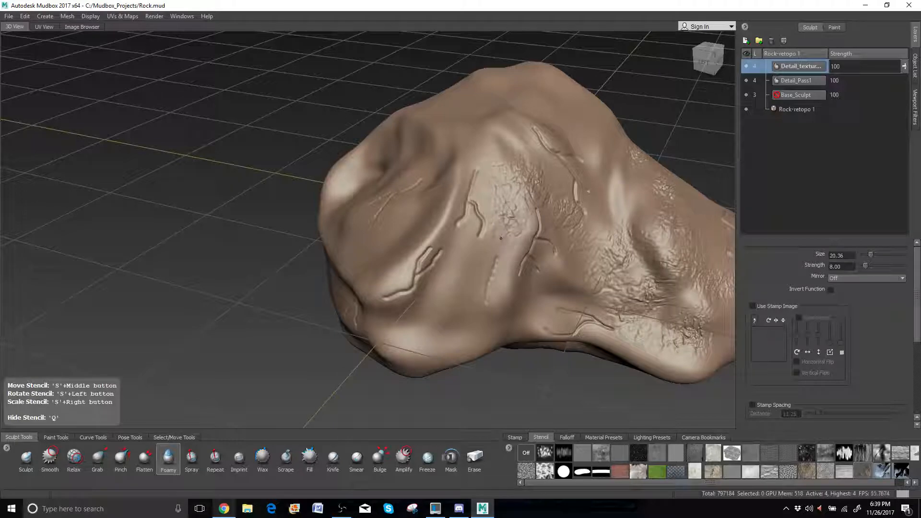
mouse_move(501, 239)
left_mouse_down()
mouse_move(503, 225)
mouse_move(473, 261)
mouse_move(490, 251)
left_mouse_up()
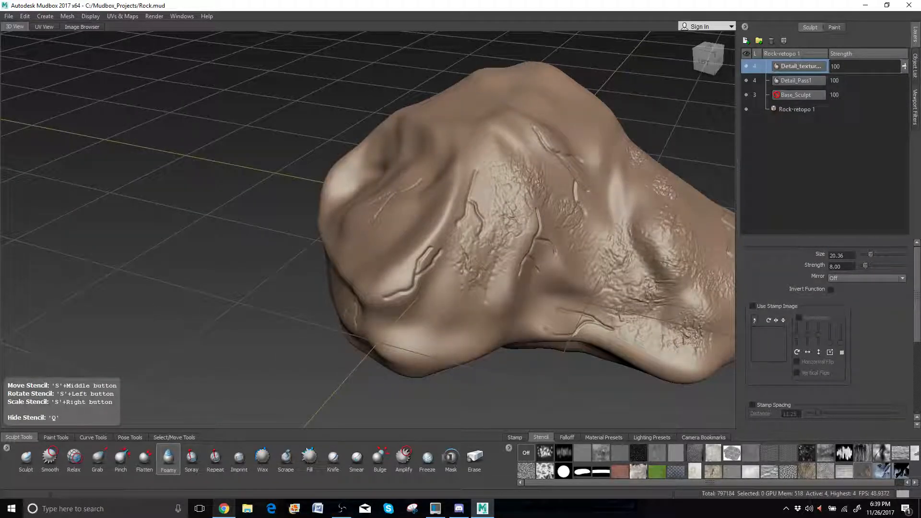
mouse_move(499, 287)
left_mouse_down("alt")
mouse_move(578, 247)
mouse_move(529, 260)
left_mouse_up("alt")
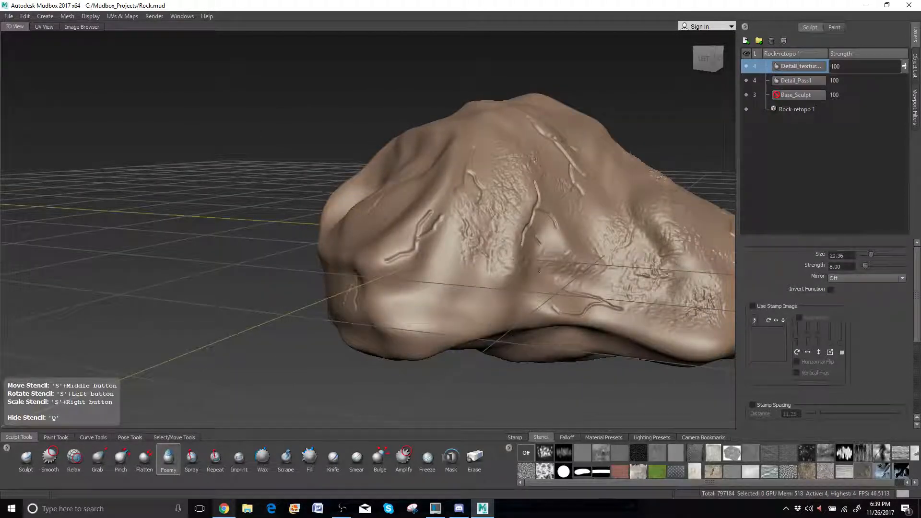
left_click_drag(503, 300, 490, 299)
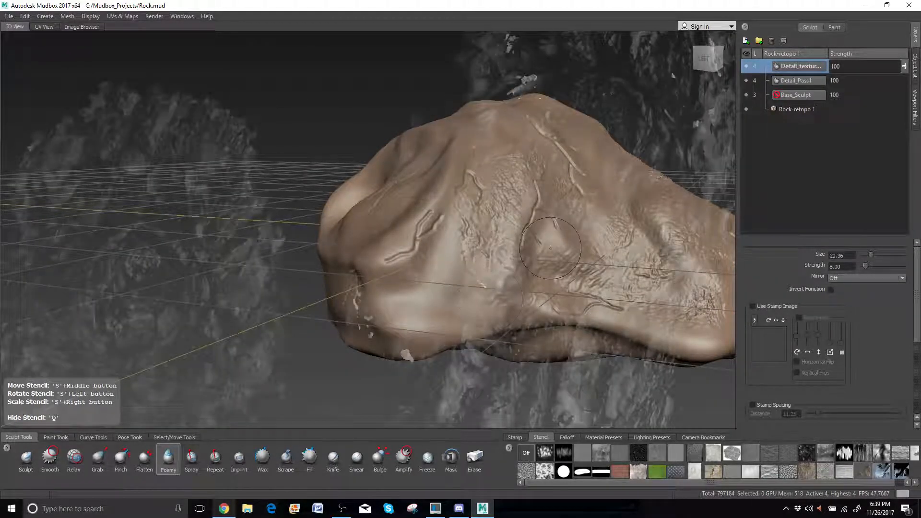
mouse_move(550, 248)
left_mouse_down()
mouse_move(547, 228)
mouse_move(612, 311)
mouse_move(624, 313)
left_mouse_up()
left_click(623, 313)
Brush bark texture along the lower front edge of the large rounded bulge.
middle_click_drag(621, 313, 452, 278, "alt")
mouse_move(527, 300)
left_mouse_down()
mouse_move(614, 298)
mouse_move(546, 292)
left_mouse_up()
left_click_drag(533, 322, 512, 334)
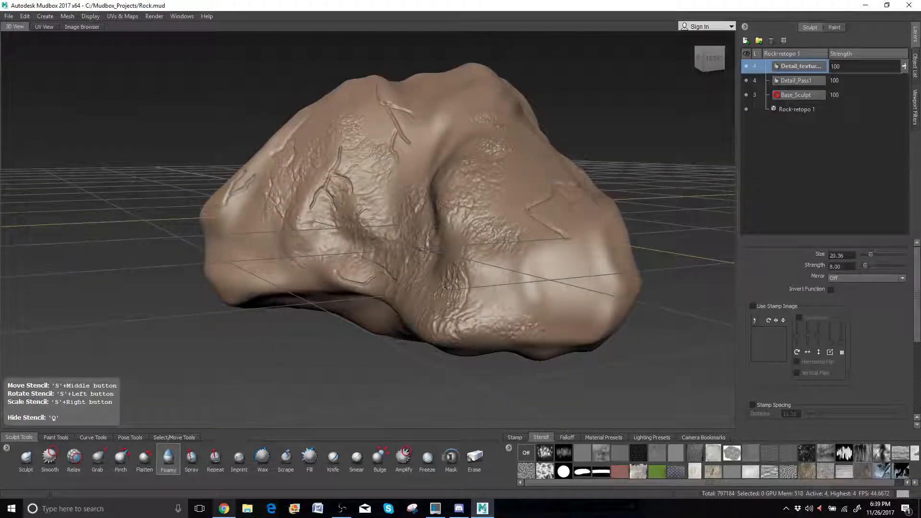
left_click_drag(586, 324, 597, 317)
left_click_drag(540, 297, 584, 290)
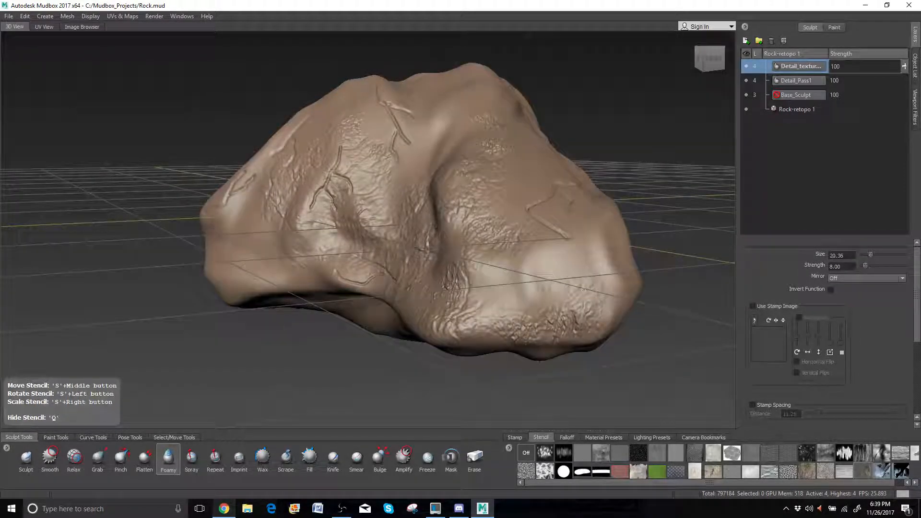
mouse_move(533, 266)
left_mouse_down()
mouse_move(533, 279)
mouse_move(504, 280)
mouse_move(493, 266)
mouse_move(545, 270)
mouse_move(485, 343)
left_mouse_up()
Reposition the bark stencil and texture the smooth face of the large bulge below the jagged crack.
right_click_drag(538, 288, 607, 257)
mouse_move(607, 257)
middle_mouse_down()
mouse_move(562, 111)
mouse_move(541, 85)
middle_mouse_up()
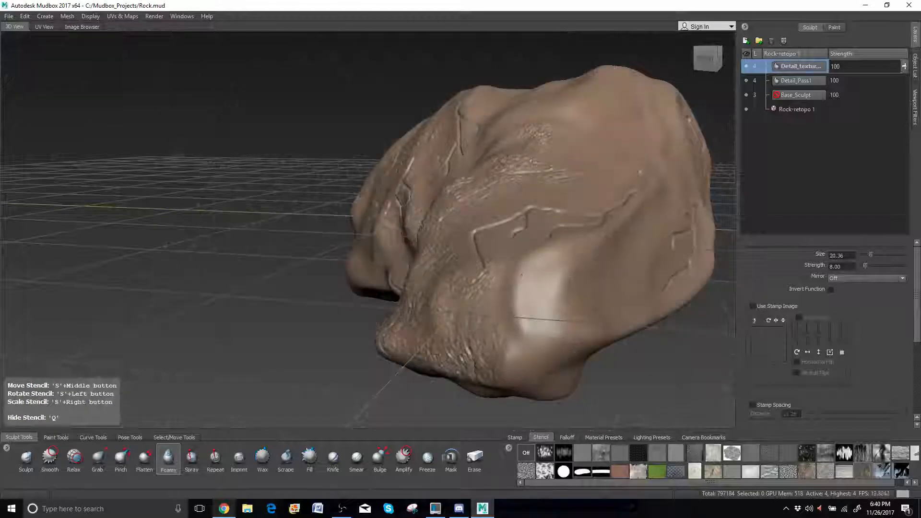
key("q")
key("q")
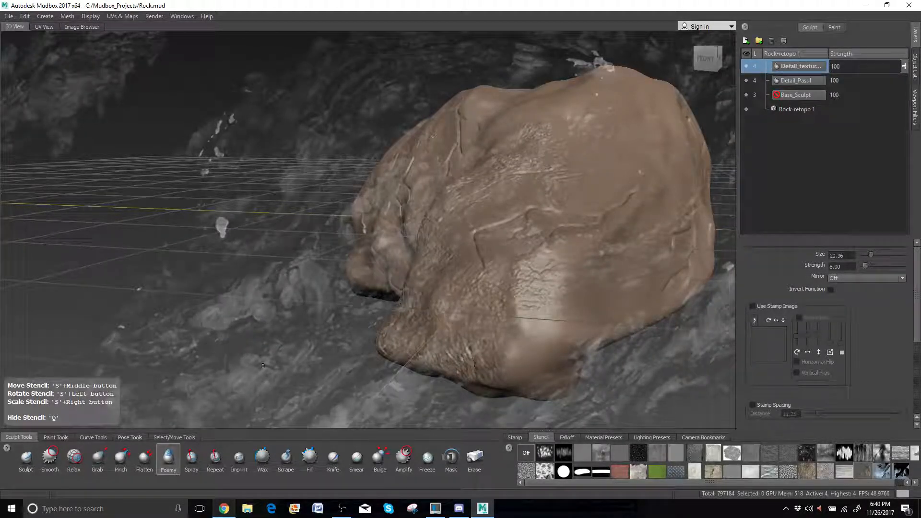
key("q")
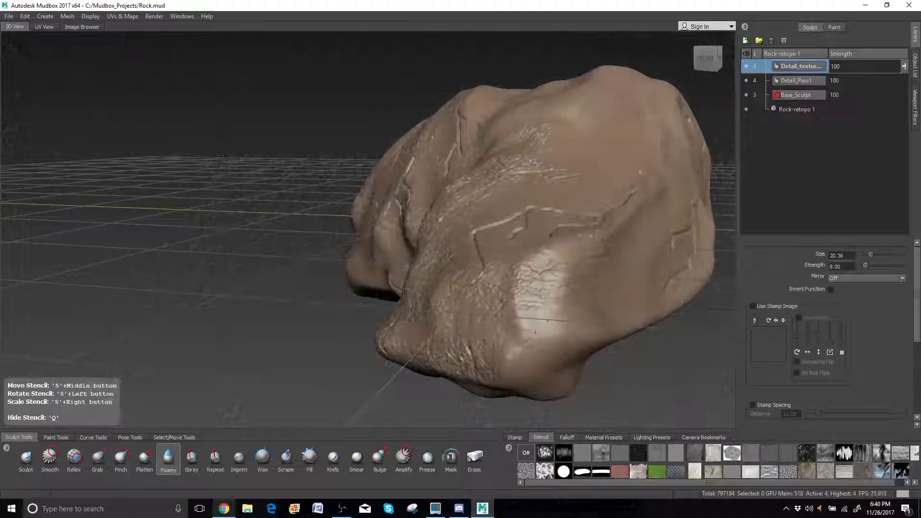
key("q")
Brush bark texture over the side slope between the long jagged crack and the forked crack.
left_click_drag(527, 336, 399, 175, "alt")
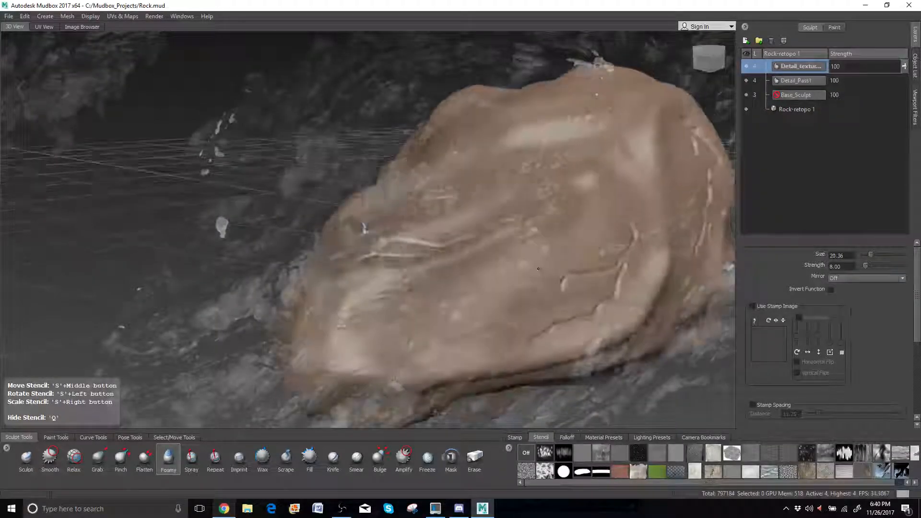
key("q")
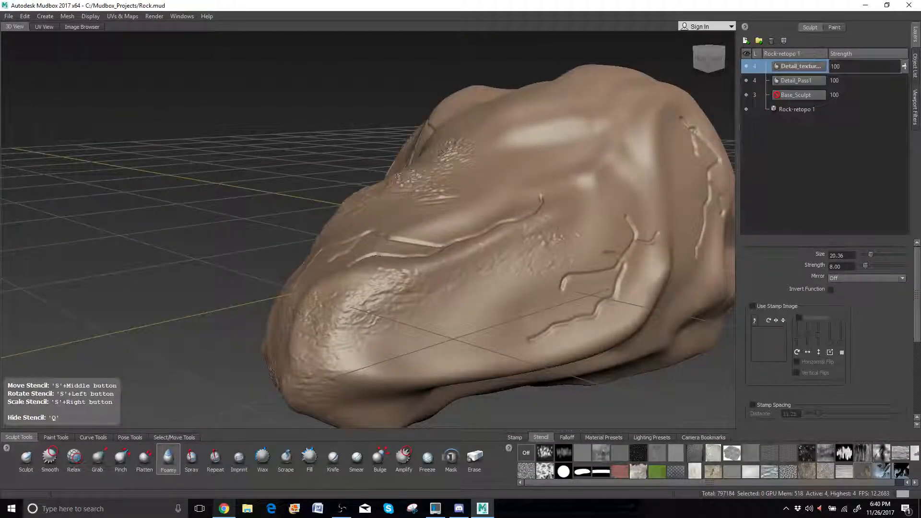
mouse_move(417, 320)
left_mouse_down()
mouse_move(408, 342)
mouse_move(467, 339)
left_mouse_up()
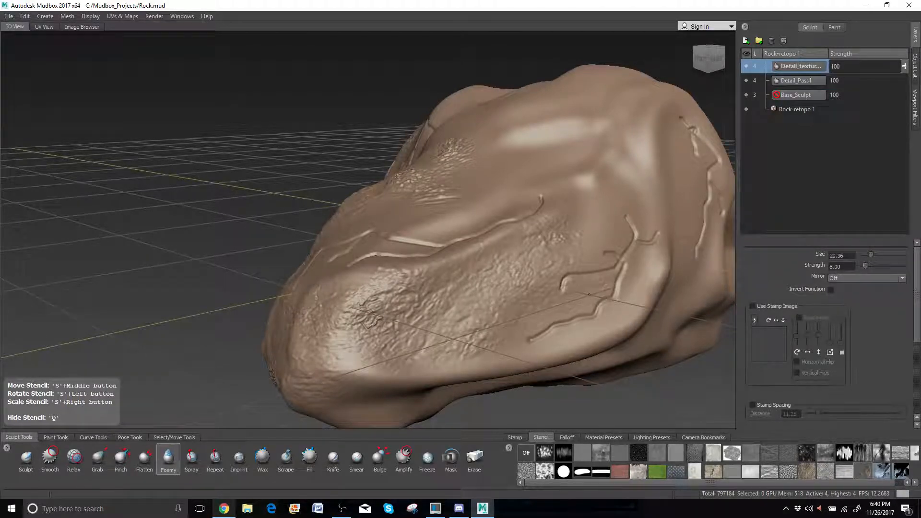
Extend the bark texture over the lower rim of the side slope, above the deep groove.
key("q")
left_click_drag(620, 320, 597, 231, "alt")
key("q")
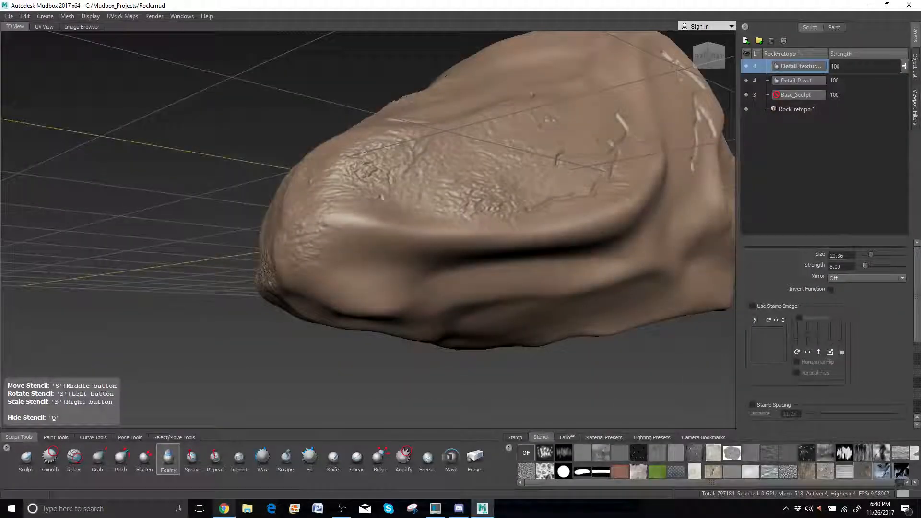
left_click_drag(382, 255, 353, 250)
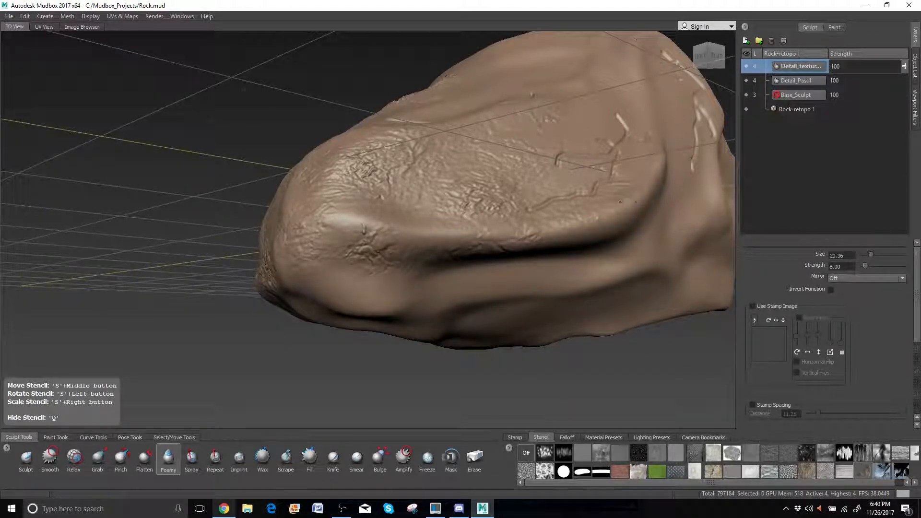
Brush bark texture along the groove beneath the rim and over the rounded knob and flat patches on the underside.
key("q")
left_click_drag(620, 202, 614, 168, "alt")
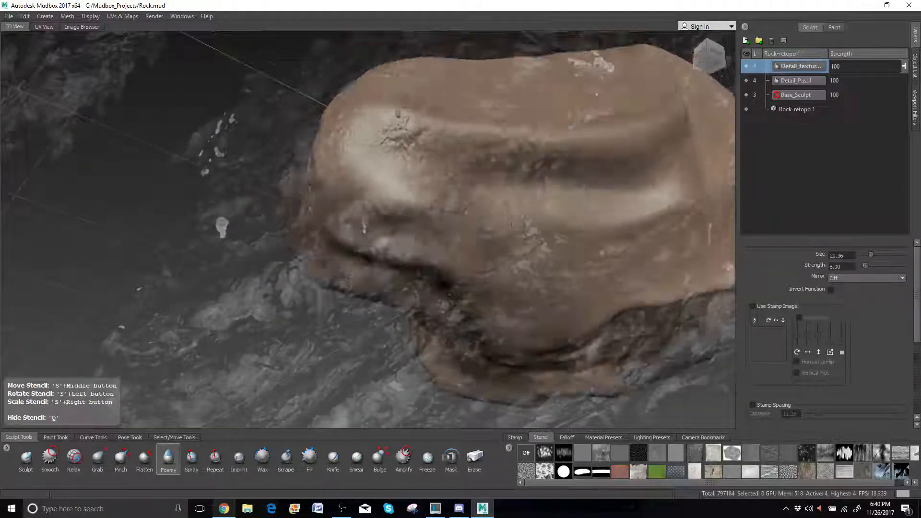
key("q")
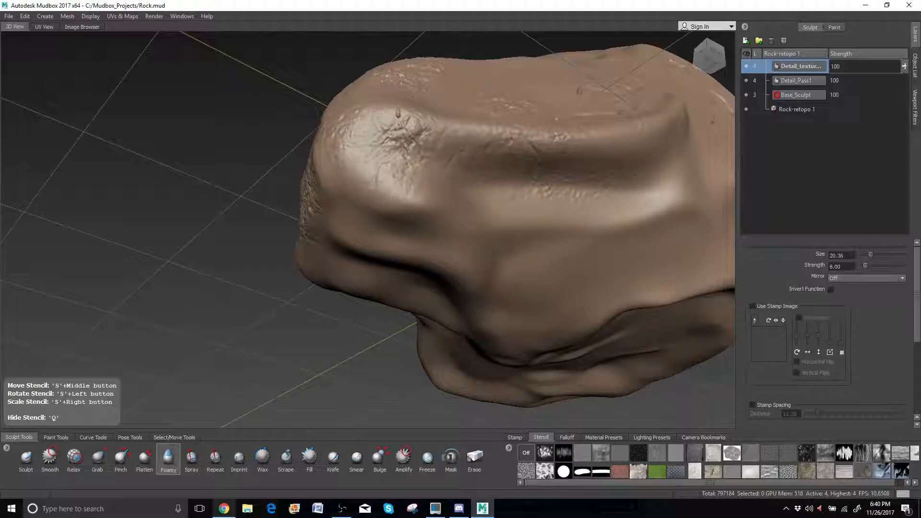
key("q")
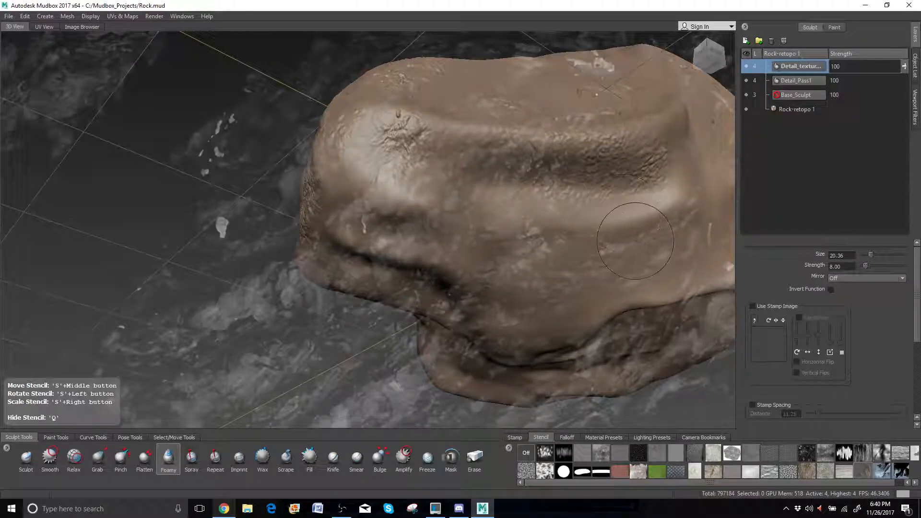
key("q")
key("q")
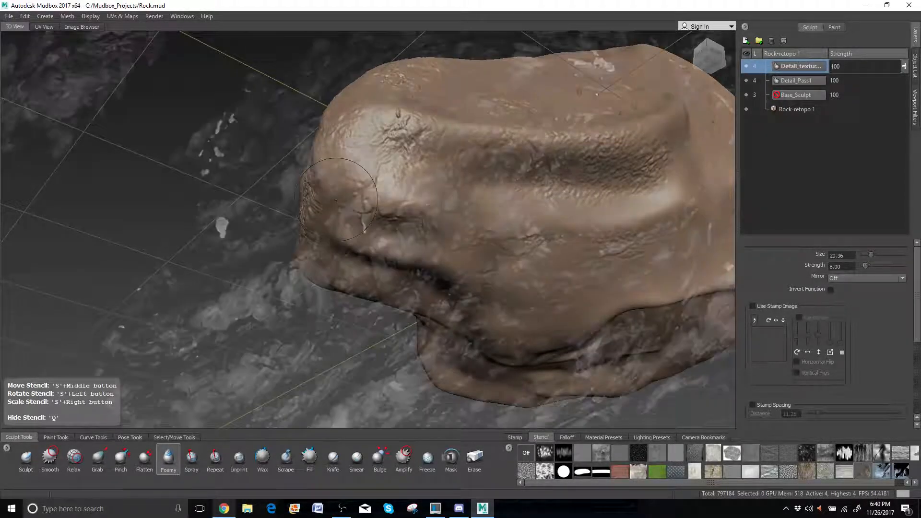
left_click_drag(383, 192, 408, 207, "alt")
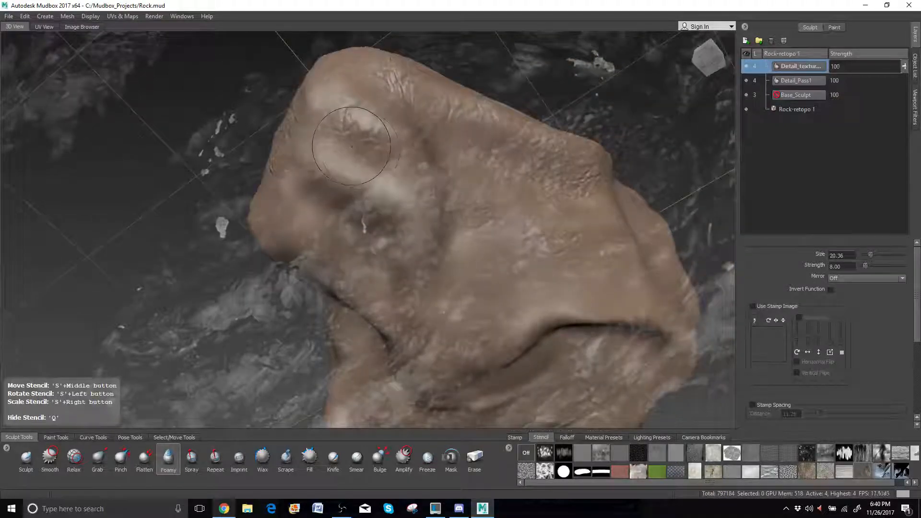
key("q")
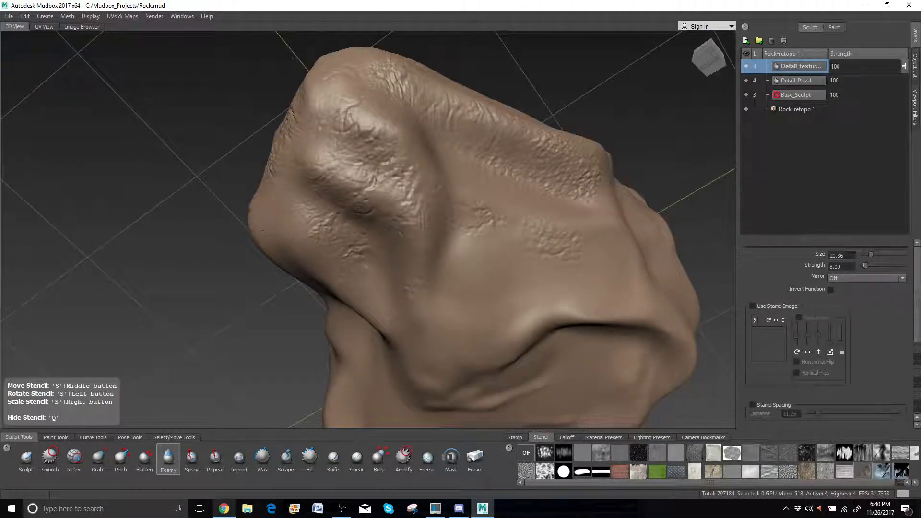
Brush bark texture across the broad smooth slope of the underside, down to the curved ledge above the deep groove.
key("q")
key("q")
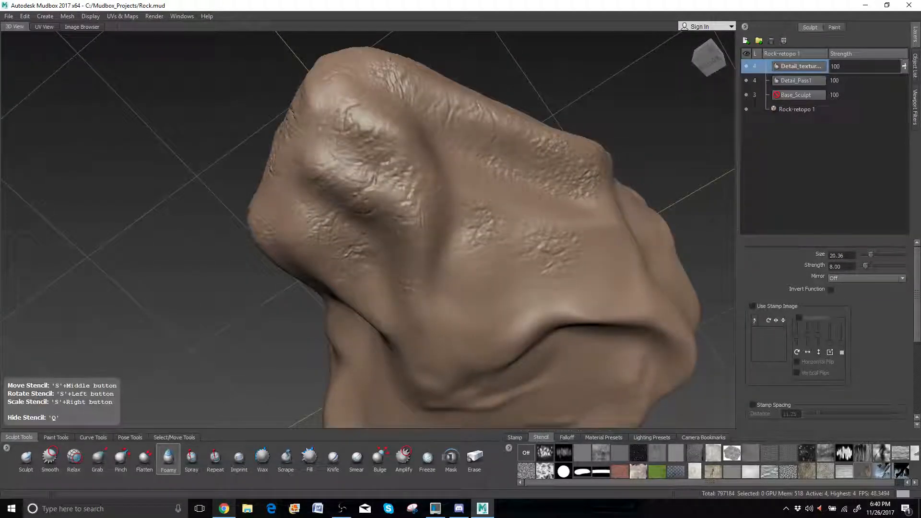
key("q")
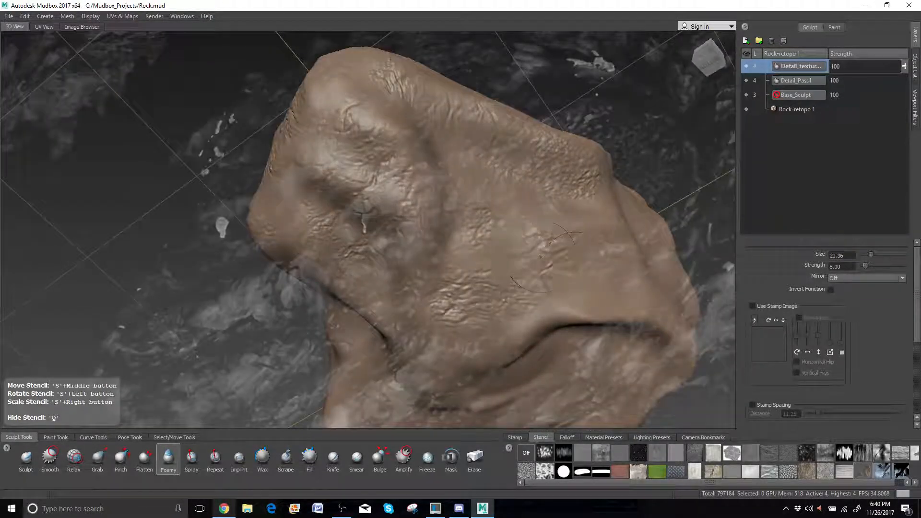
key("q")
left_click_drag(553, 306, 519, 313)
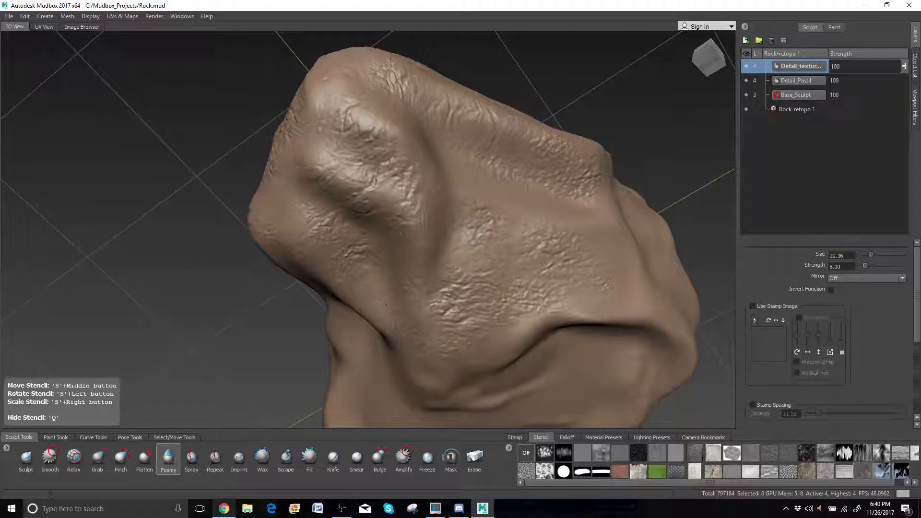
key("q")
key("q")
key("q")
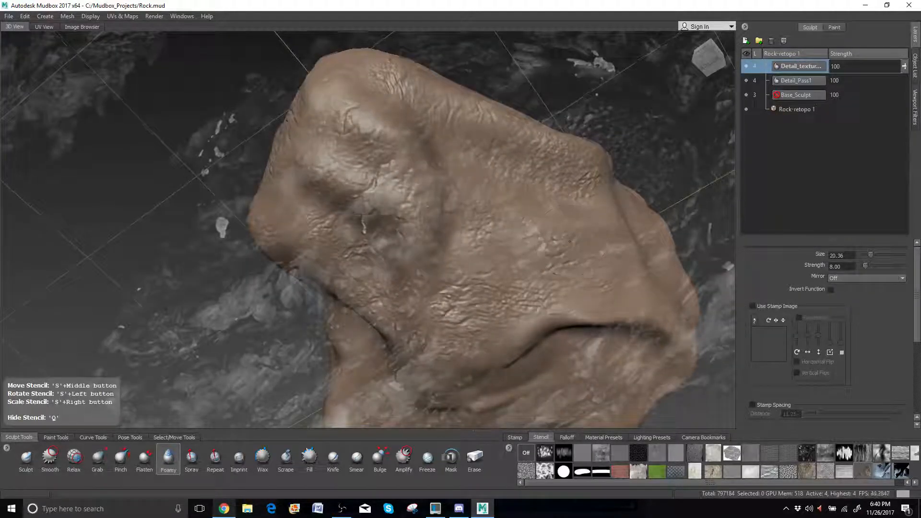
Brush bark texture over the remaining smooth slope around the branching crack at the rock's narrow end.
mouse_move(499, 226)
left_mouse_down("alt")
mouse_move(374, 269)
mouse_move(460, 281)
mouse_move(490, 307)
left_mouse_up("alt")
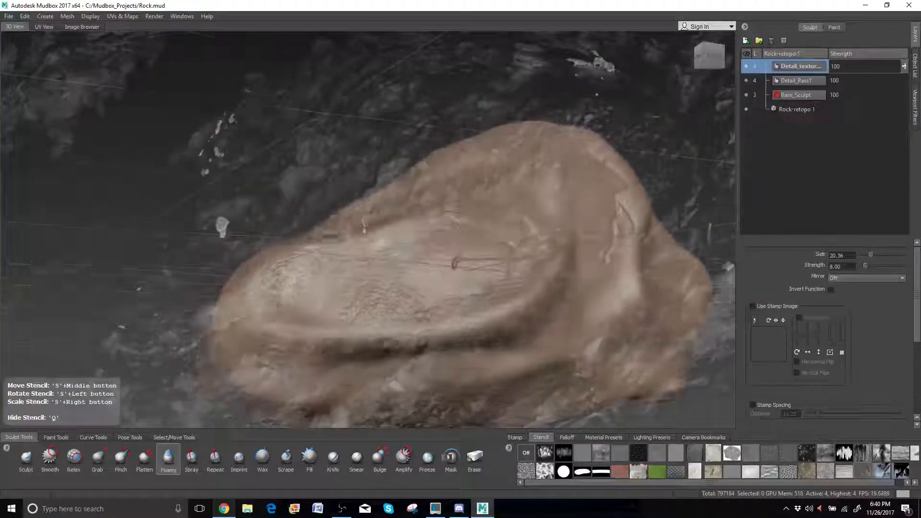
key("q")
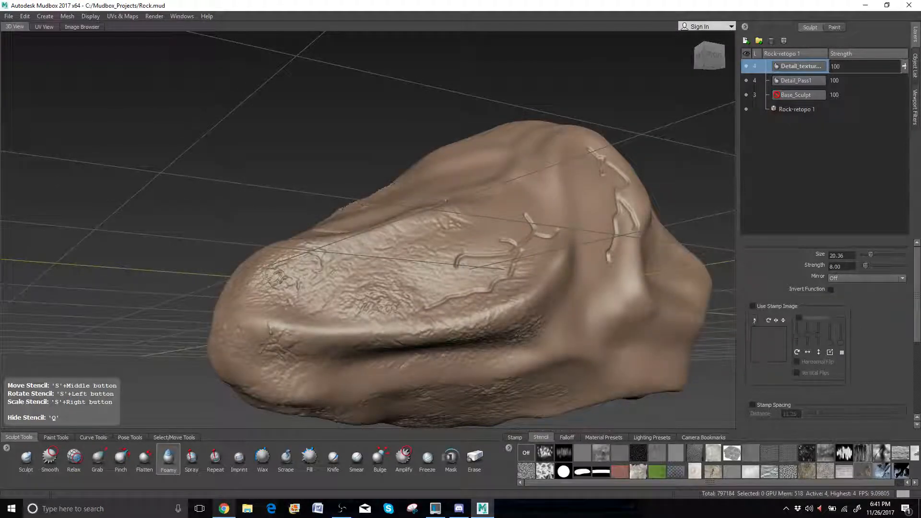
key("q")
mouse_move(451, 178)
left_mouse_down("alt")
mouse_move(432, 202)
mouse_move(460, 249)
mouse_move(403, 226)
left_mouse_up("alt")
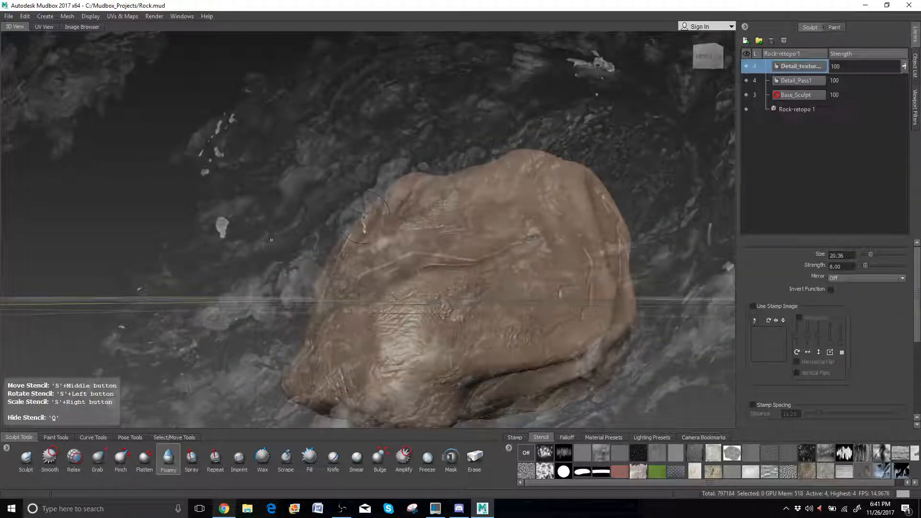
left_click_drag(348, 274, 453, 298, "alt")
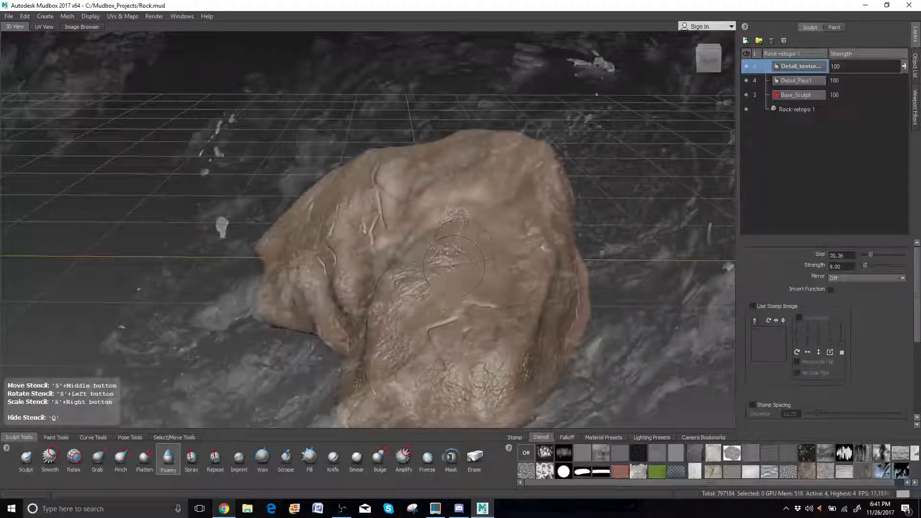
left_click_drag(454, 267, 434, 259, "alt")
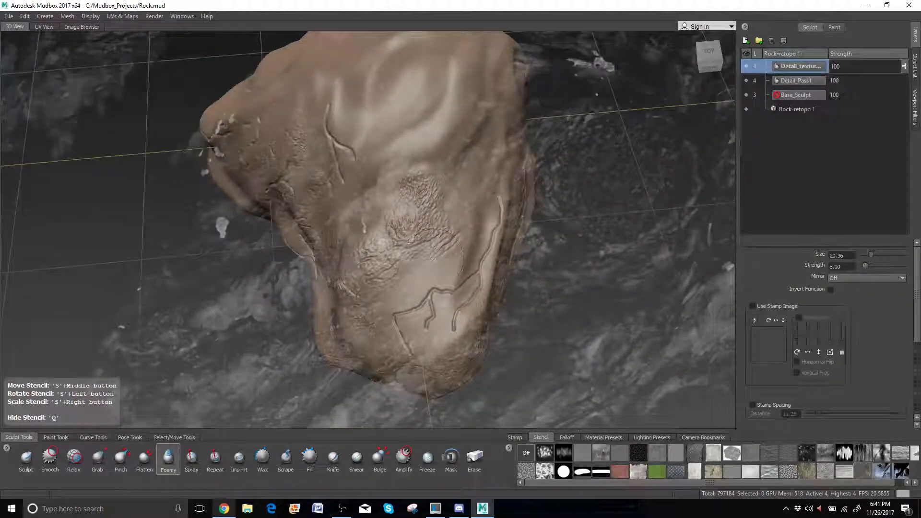
key("q")
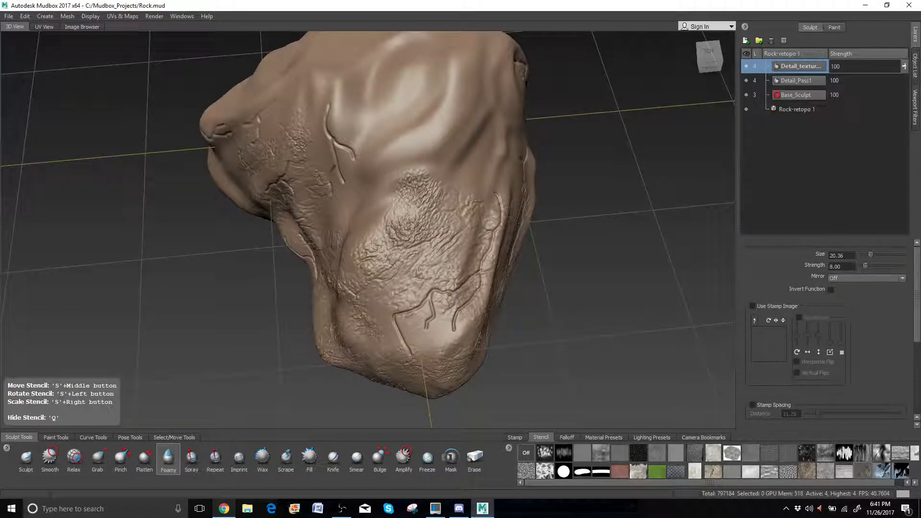
key("q")
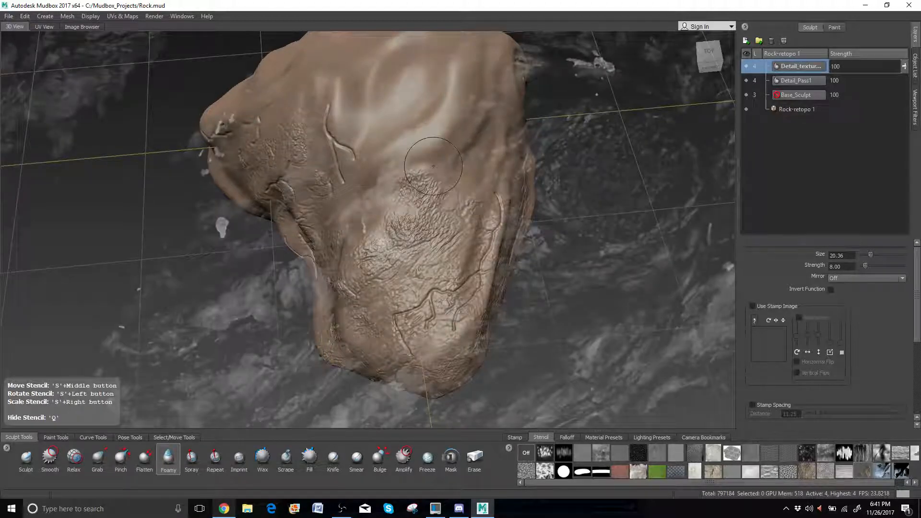
Enlarge the brush to size 51.17 and brush bark texture over the smooth bulges on top, above the narrow end.
left_click_drag(450, 342, 437, 221, "alt")
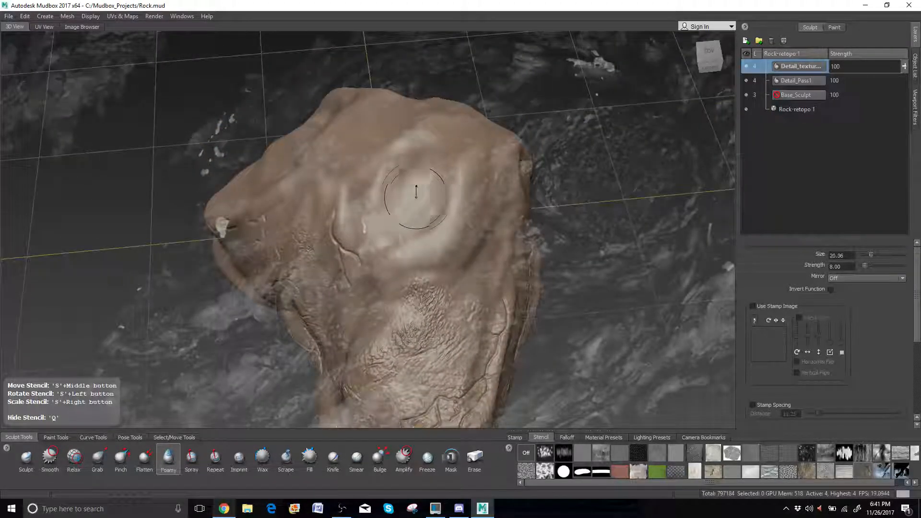
key("b")
mouse_move(416, 189)
left_mouse_down()
mouse_move(450, 189)
mouse_move(412, 197)
left_mouse_up()
key("q")
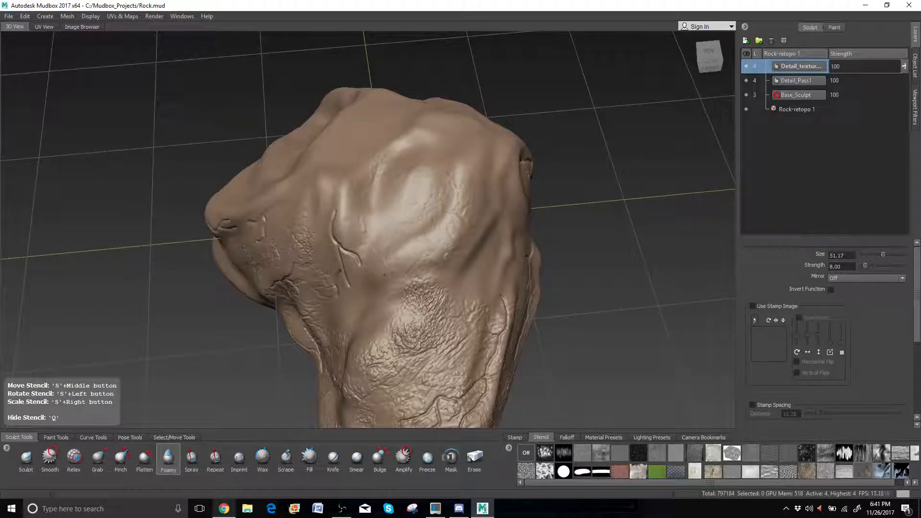
key("q")
left_click_drag(345, 336, 397, 307, "alt")
key("q")
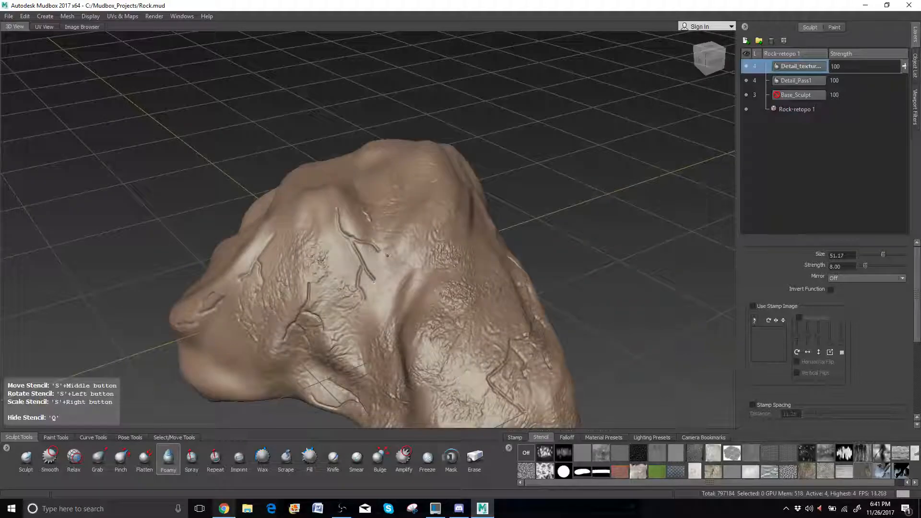
Brush bark texture over the side face around its short cracks and along the smooth lower bulge.
key("q")
middle_click_drag(399, 240, 458, 161, "alt")
left_click_drag(458, 161, 485, 185, "alt")
left_click_drag(274, 249, 286, 257, "alt")
middle_click_drag(287, 257, 332, 228, "alt")
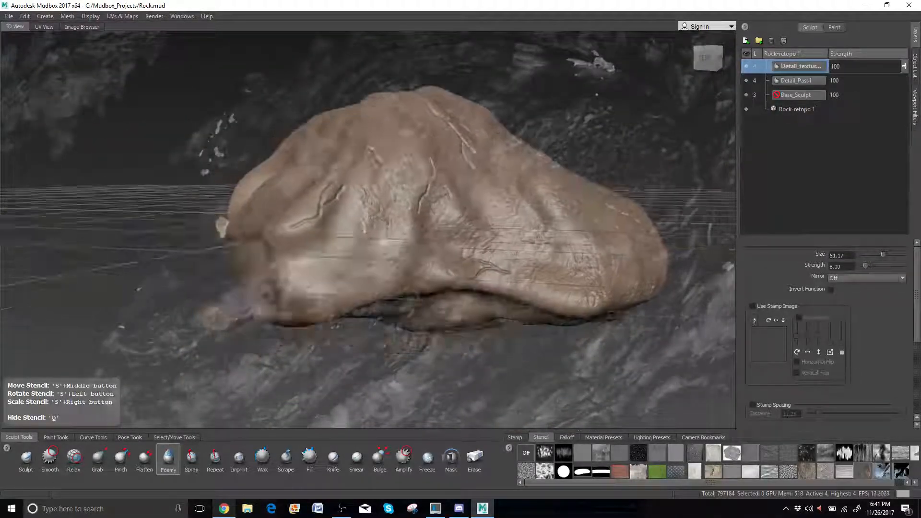
key("q")
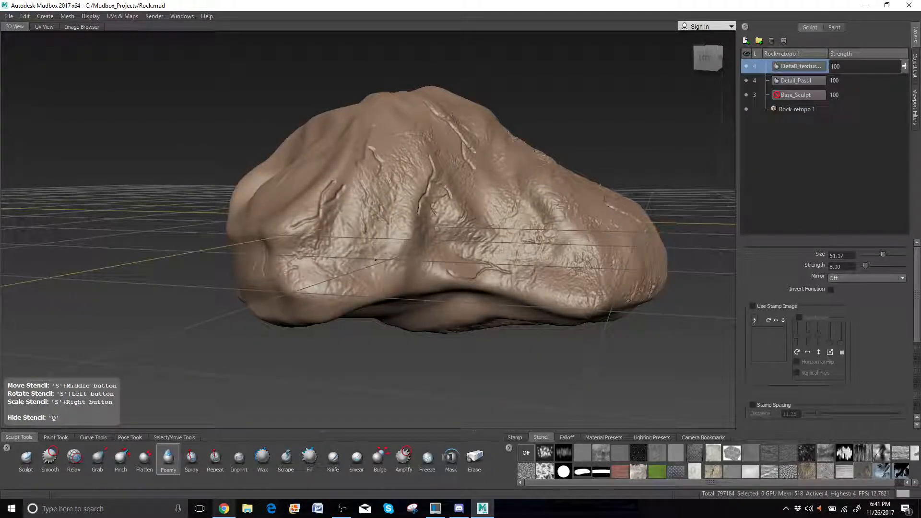
key("q")
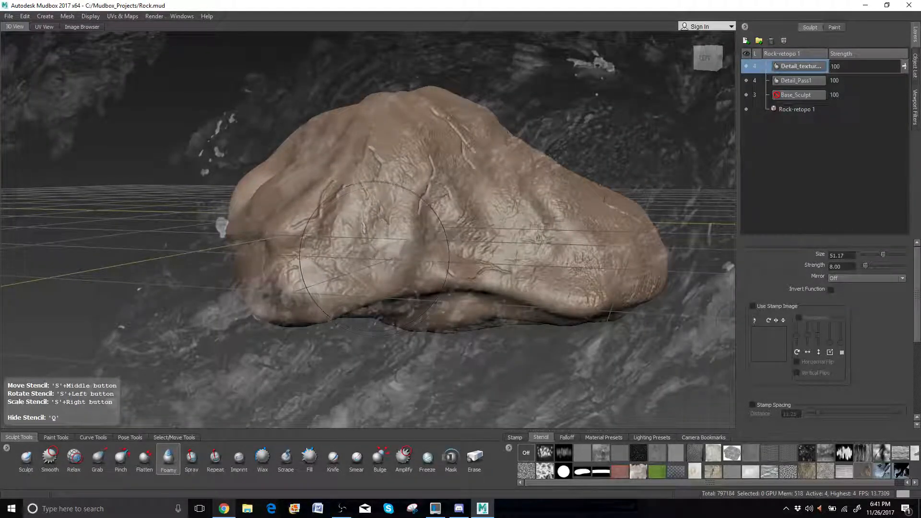
Brush bark texture across the smooth end face beside the small N-shaped crack.
left_click_drag(374, 254, 505, 233, "alt")
middle_click_drag(505, 233, 653, 263, "alt")
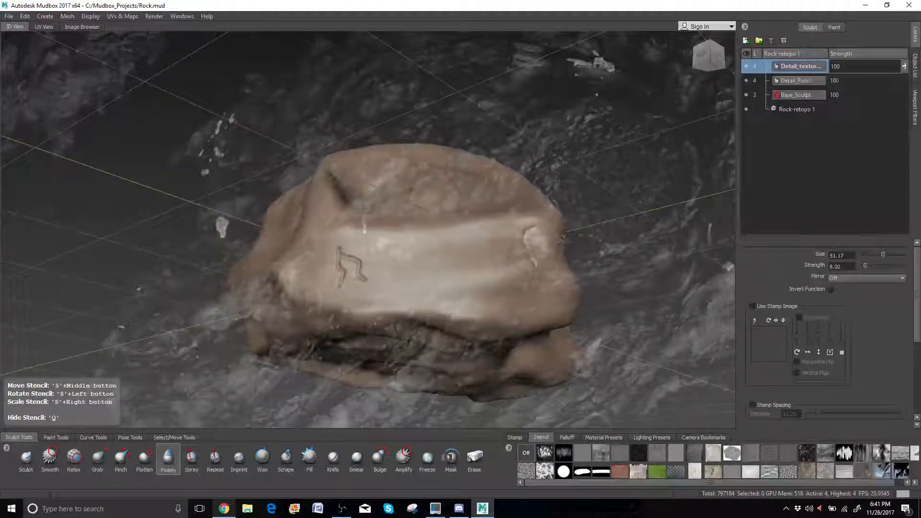
left_click_drag(493, 218, 540, 206, "alt")
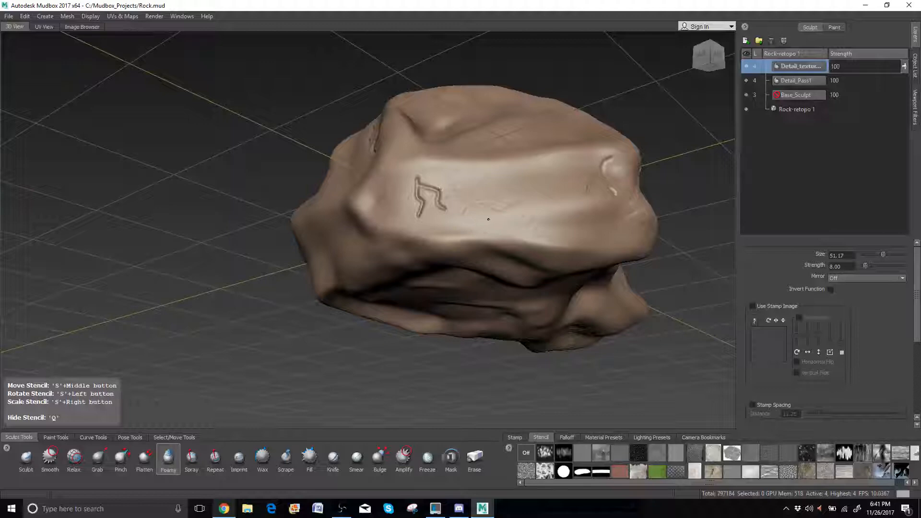
left_click_drag(488, 219, 605, 205)
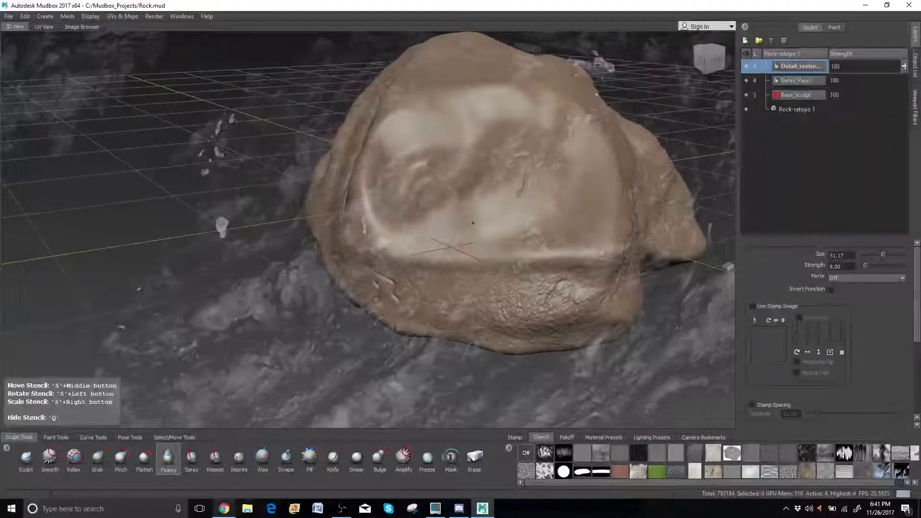
Brush bark texture over the smooth face around the long branching crack and its neighbouring ridges.
key("q")
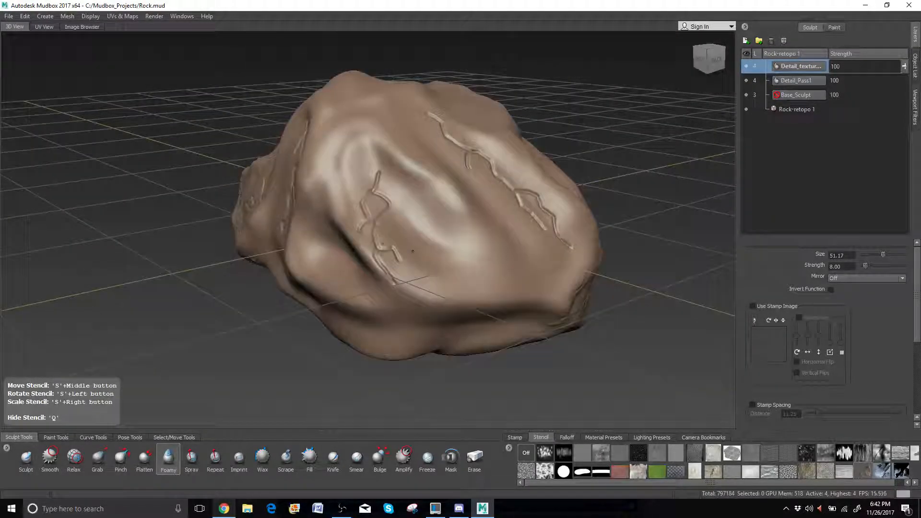
left_click_drag(408, 191, 454, 220)
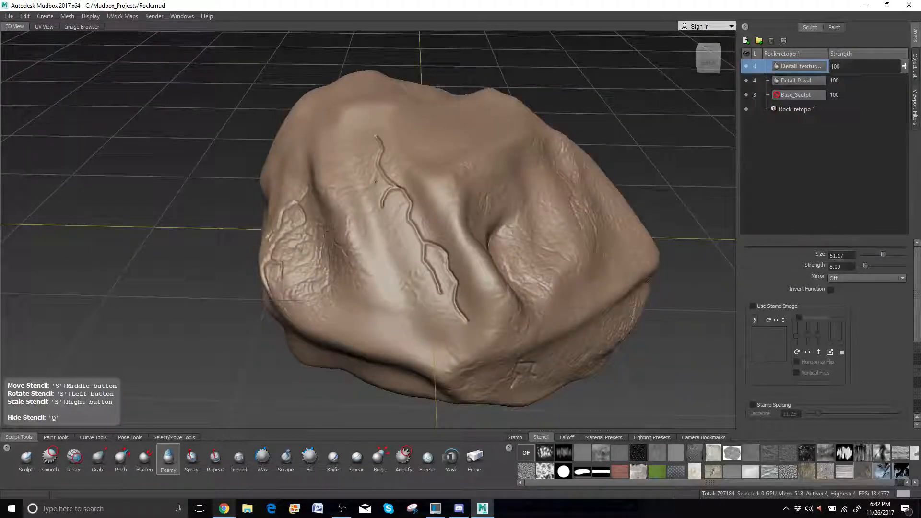
left_click_drag(430, 318, 387, 312)
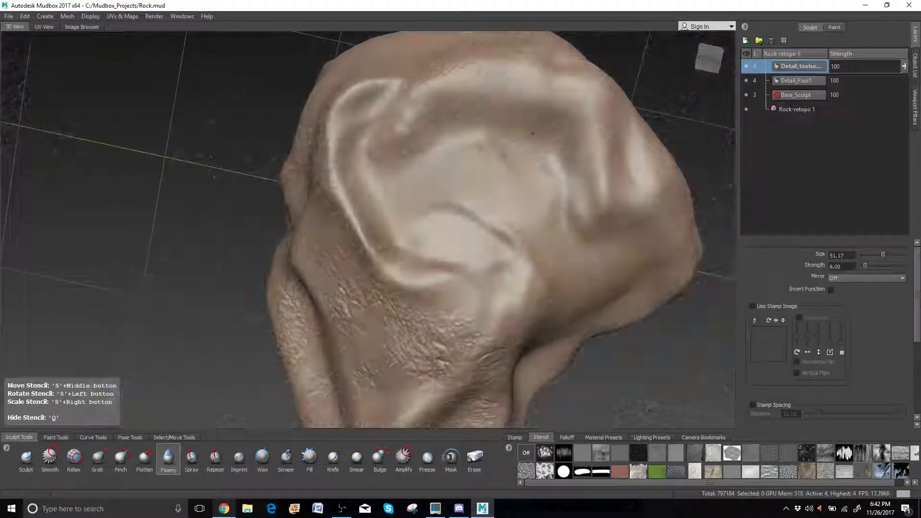
left_click_drag(454, 163, 459, 224)
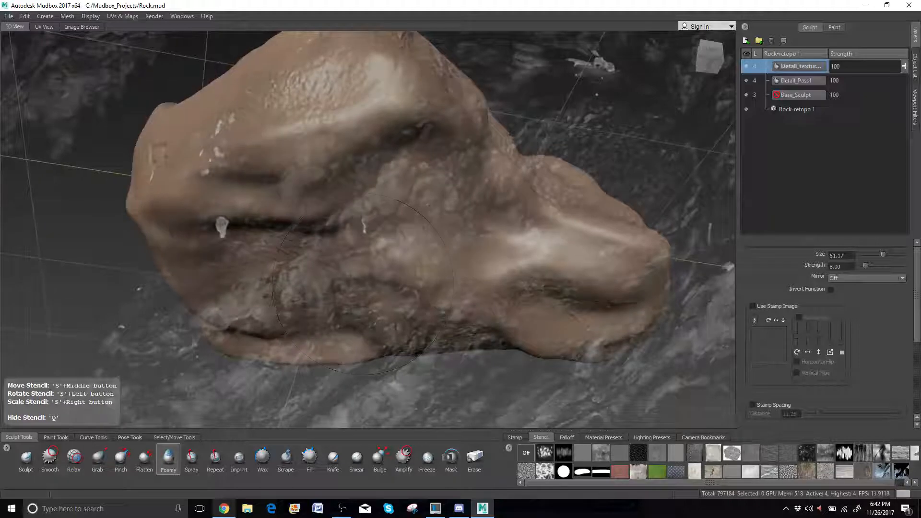
Brush bark texture over the smooth protruding ridge and the large bulge and hollows beside it.
key("q")
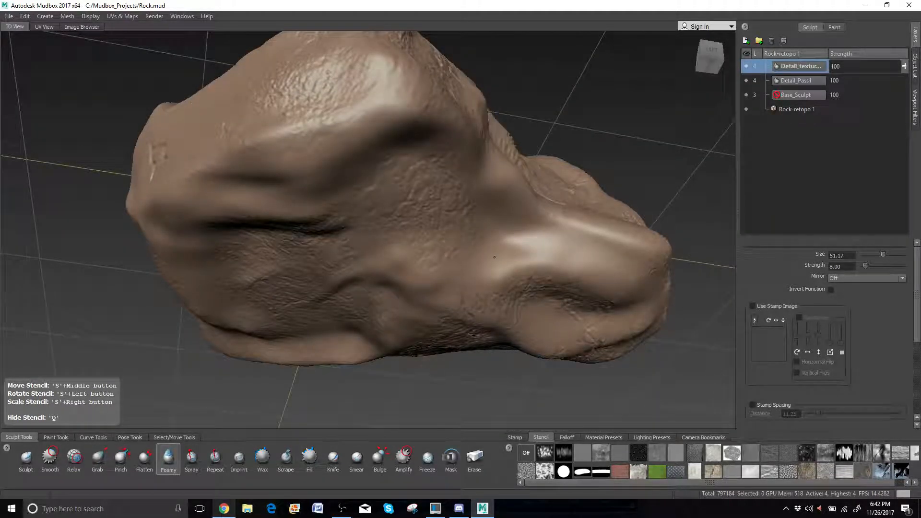
left_click_drag(635, 233, 650, 235)
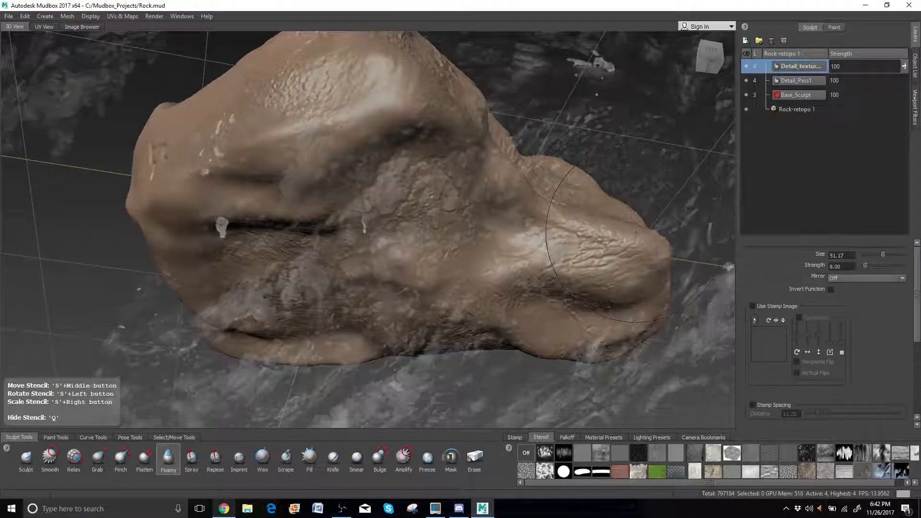
mouse_move(336, 108)
middle_mouse_down("alt")
mouse_move(557, 190)
mouse_move(542, 187)
middle_mouse_up("alt")
key("q")
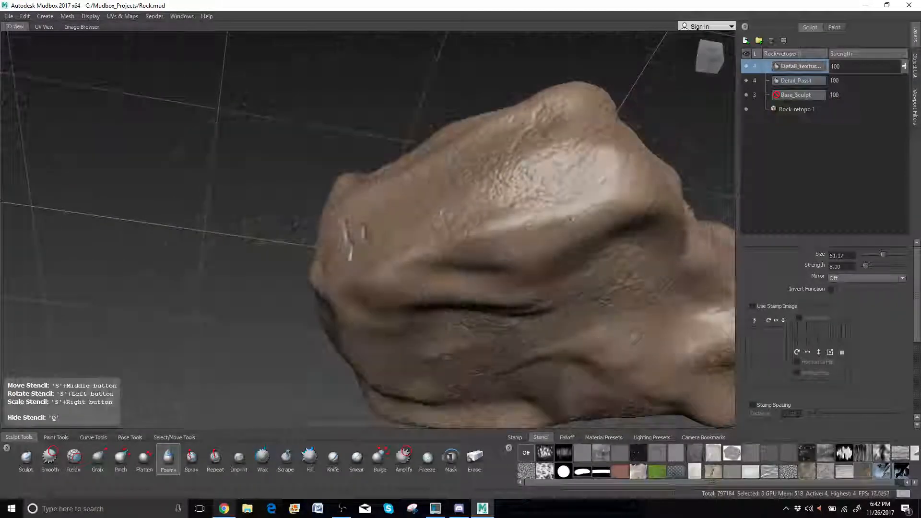
key("q")
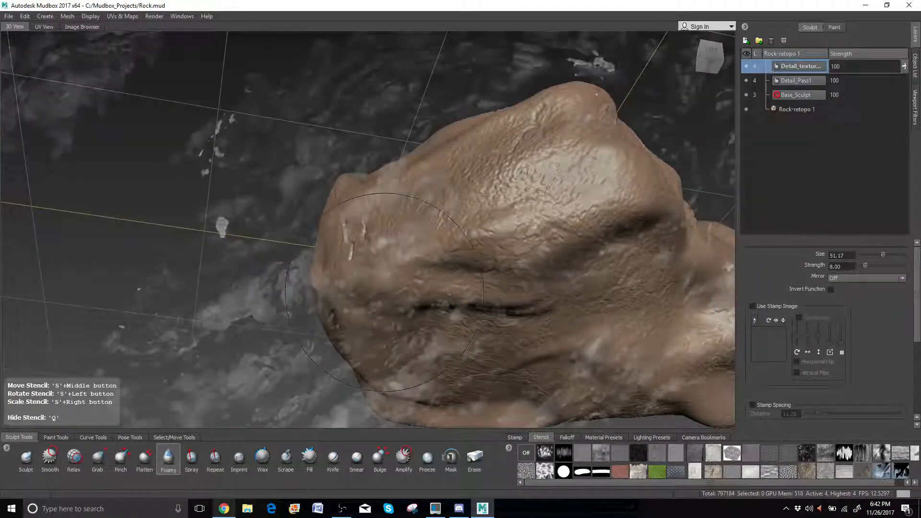
Hide the bark stencil and inspect the texture coverage around all sides of the rock.
left_click_drag(384, 293, 682, 343, "alt")
key("q")
left_click_drag(365, 269, 384, 263, "alt")
middle_click_drag(231, 259, 562, 174, "alt")
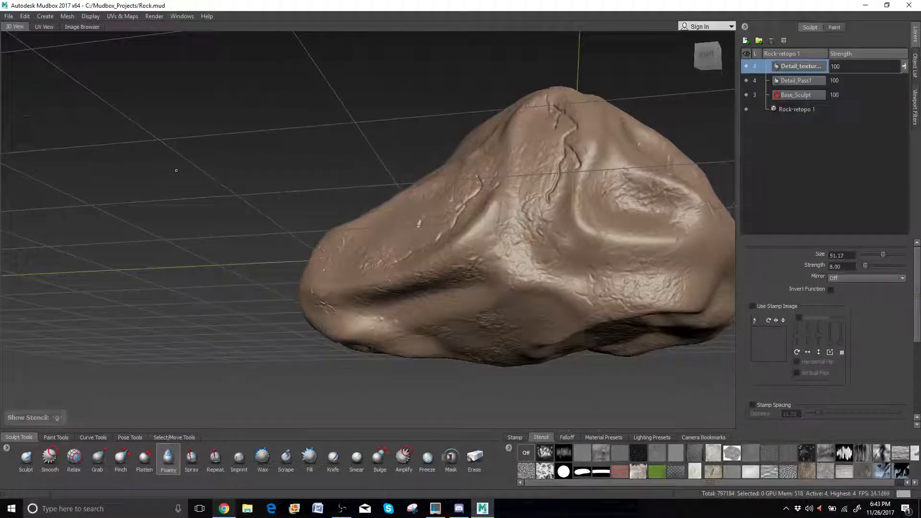
left_click_drag(177, 168, 188, 244, "alt")
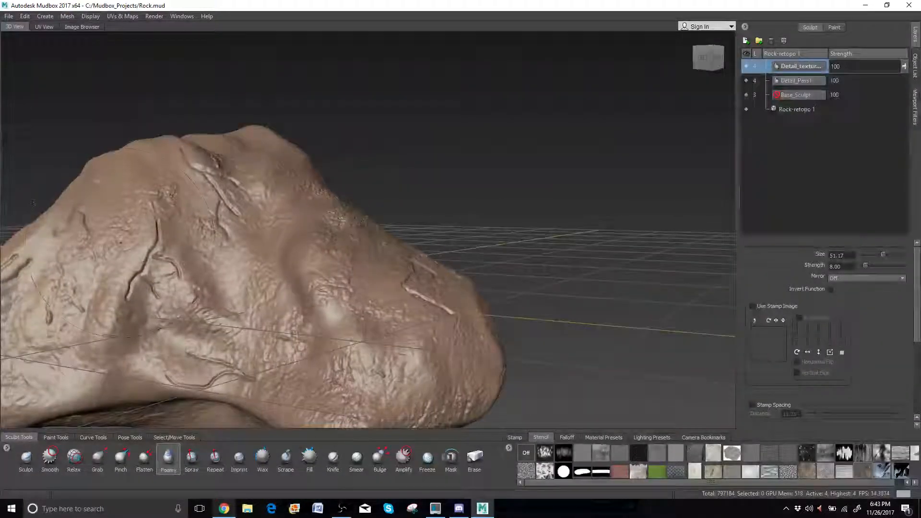
middle_click_drag(269, 250, 436, 203, "alt")
left_click_drag(436, 204, 240, 211, "alt")
left_click_drag(207, 177, 387, 135, "alt")
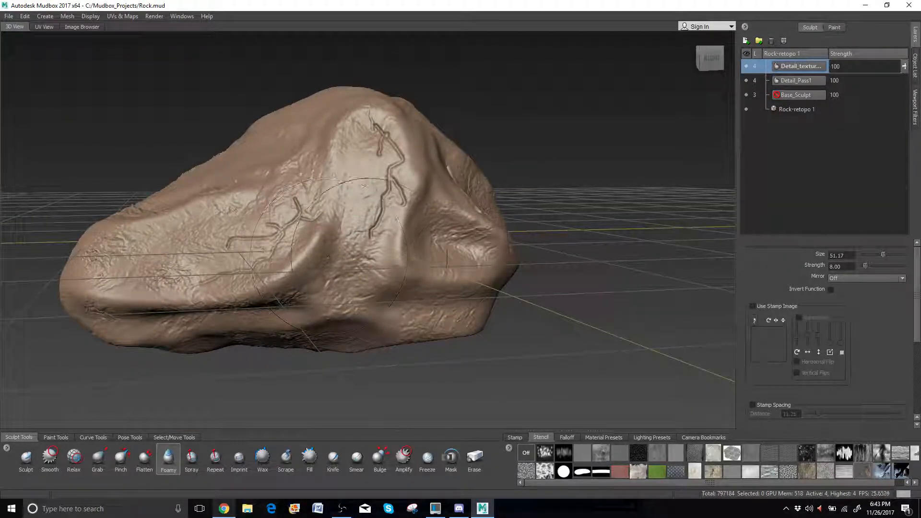
mouse_move(329, 256)
left_mouse_down("alt")
mouse_move(308, 249)
mouse_move(269, 293)
mouse_move(240, 216)
mouse_move(247, 283)
mouse_move(307, 288)
mouse_move(236, 271)
mouse_move(442, 267)
mouse_move(382, 225)
mouse_move(557, 263)
left_mouse_up("alt")
Set the Detail_texture2 layer's strength to 69 to soften the bark texture.
mouse_move(519, 254)
right_mouse_down("alt")
mouse_move(592, 254)
mouse_move(524, 254)
right_mouse_up("alt")
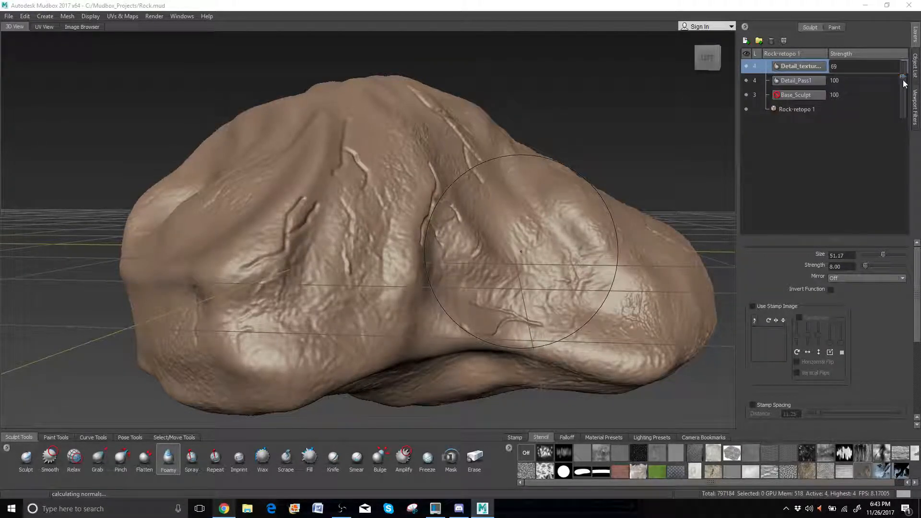
left_click_drag(520, 252, 208, 283, "alt")
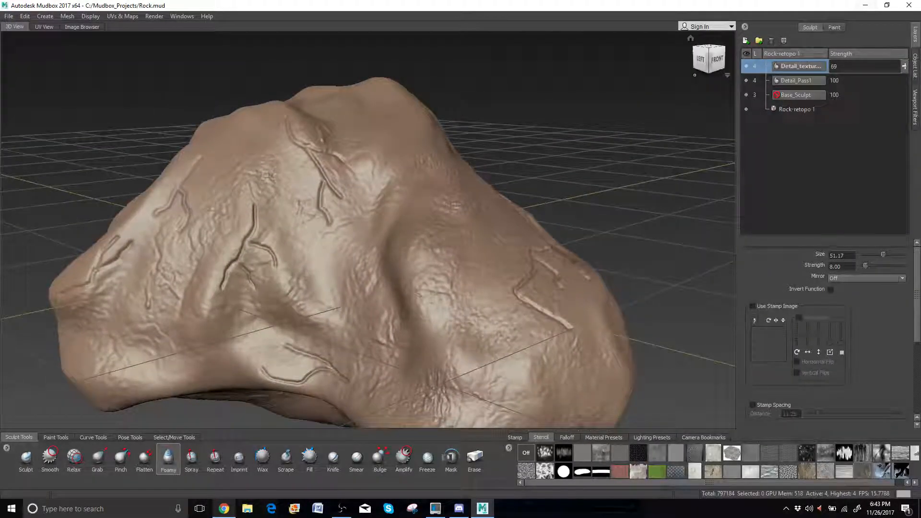
Set the Detail_Pass1 layer's strength to 48 to soften the cracks, and check the whole rock.
left_click(812, 82)
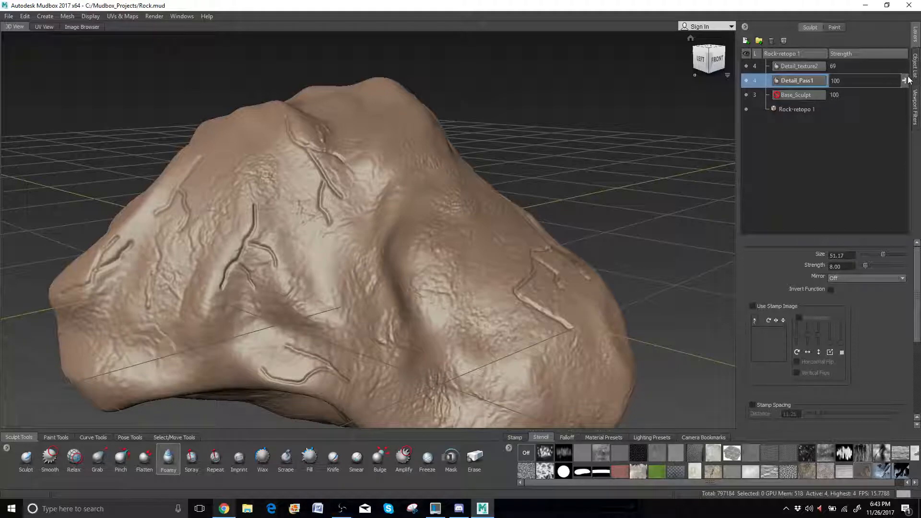
left_click_drag(908, 92, 910, 100)
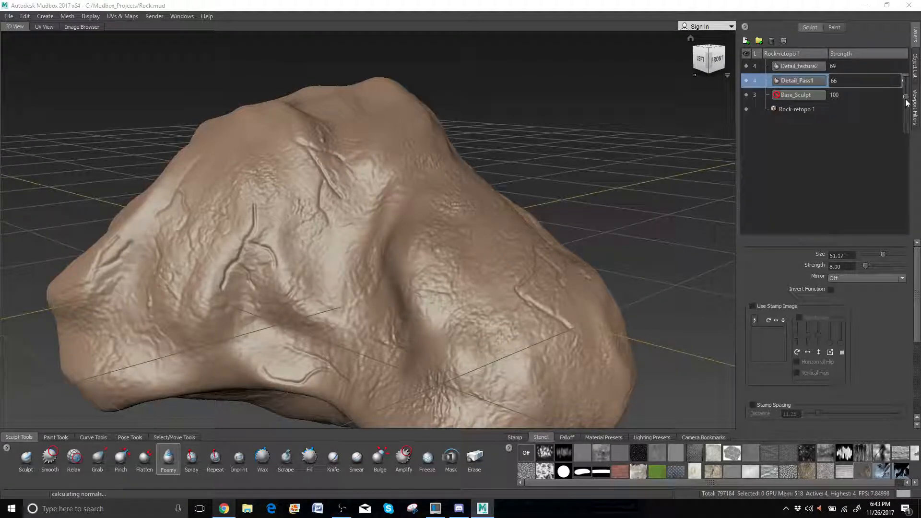
left_click_drag(906, 108, 906, 106)
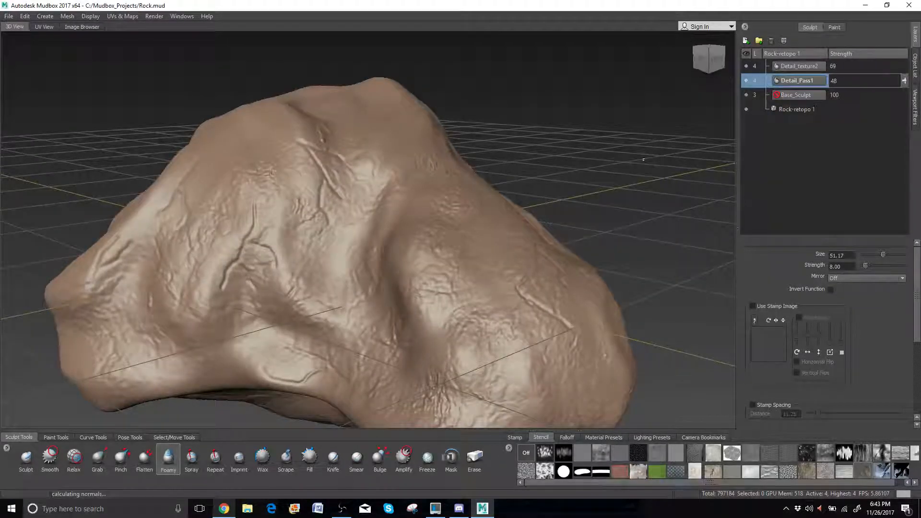
scroll(440, 195, "down", 3)
scroll(440, 196, "down", 3)
left_click_drag(627, 191, 153, 202, "alt")
scroll(526, 184, "up", 2)
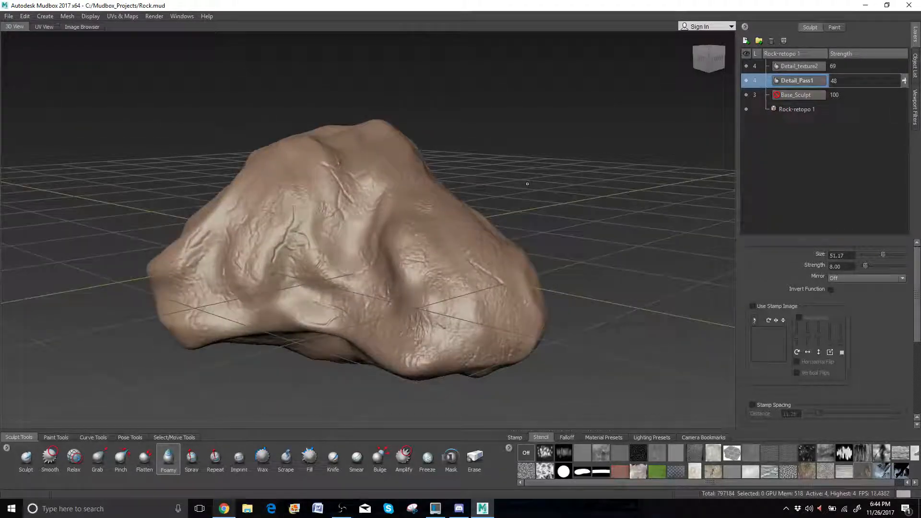